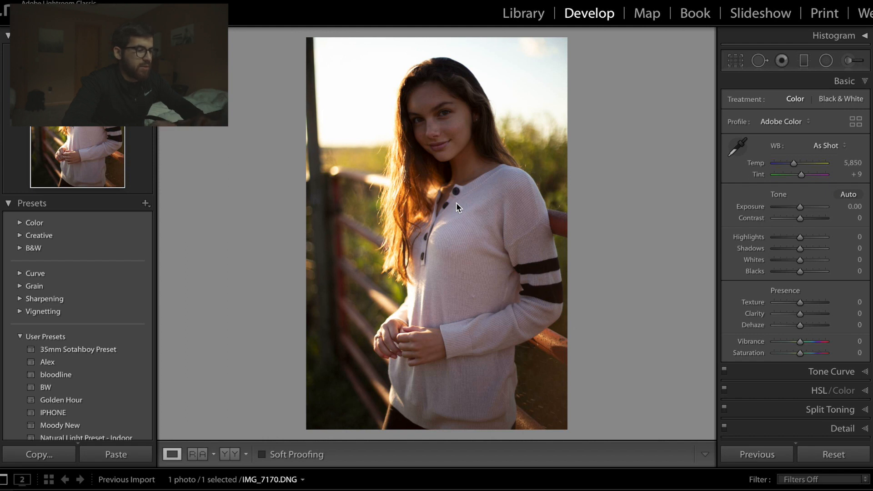
- Apply the user preset "Natural Light Preset - Outdoor Grain" to the portrait
{"action": "scroll", "coordinate": [143, 321], "scroll_direction": "down", "scroll_amount": 5}
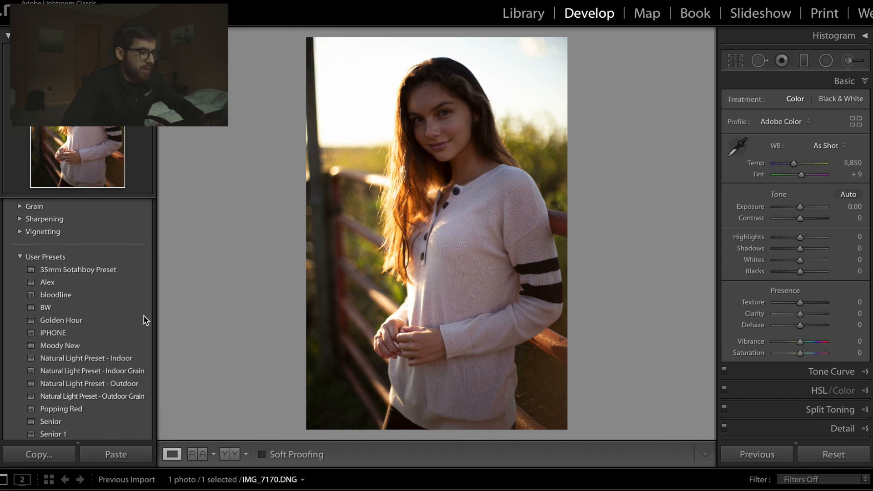
{"action": "scroll", "coordinate": [144, 320], "scroll_direction": "down", "scroll_amount": 1}
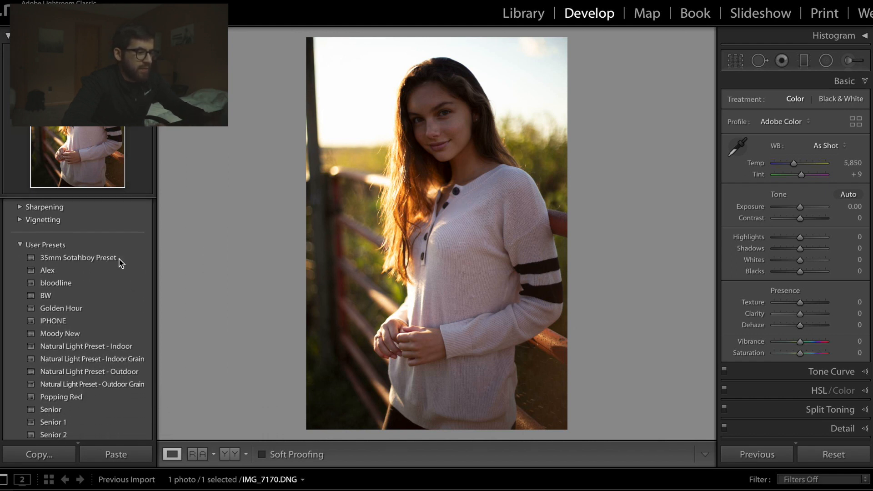
{"action": "left_click", "coordinate": [135, 386]}
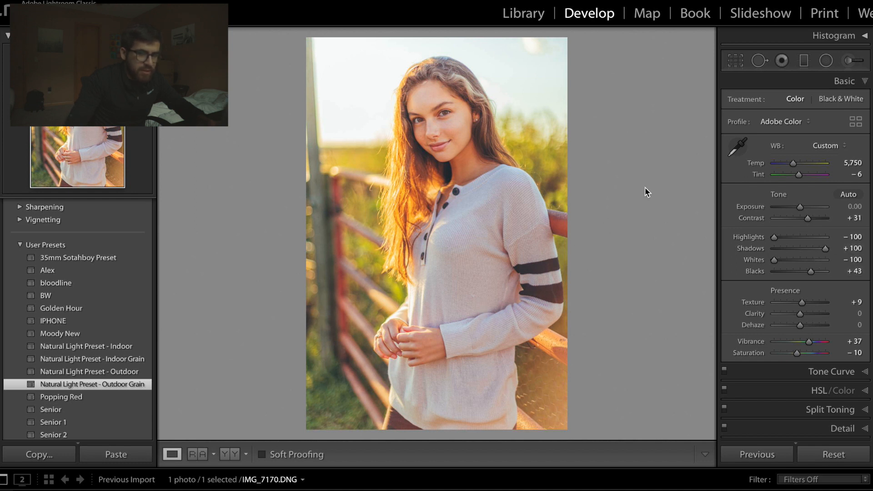
- Refine the portrait's tone with Exposure at −0.10, Highlights at −42 and Shadows at +61
{"action": "left_click", "coordinate": [811, 249]}
{"action": "left_click_drag", "start_coordinate": [813, 249], "coordinate": [817, 246]}
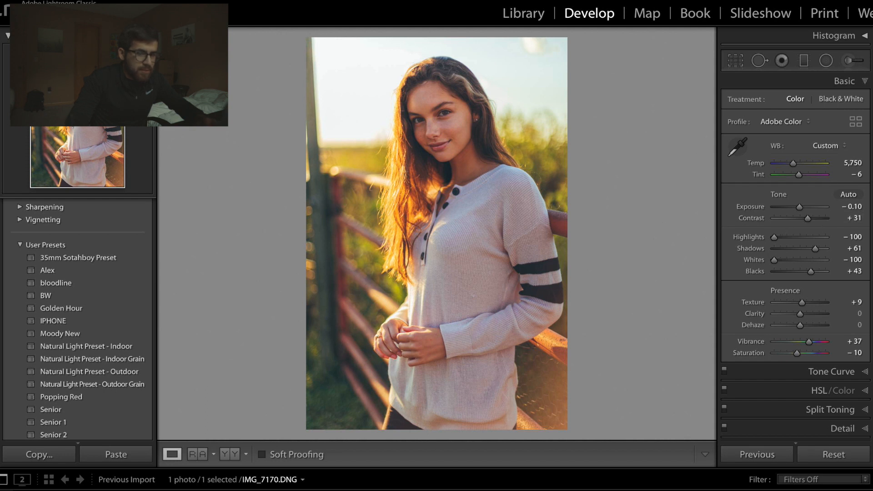
{"action": "left_click_drag", "start_coordinate": [789, 238], "coordinate": [770, 279]}
{"action": "left_click", "coordinate": [790, 261]}
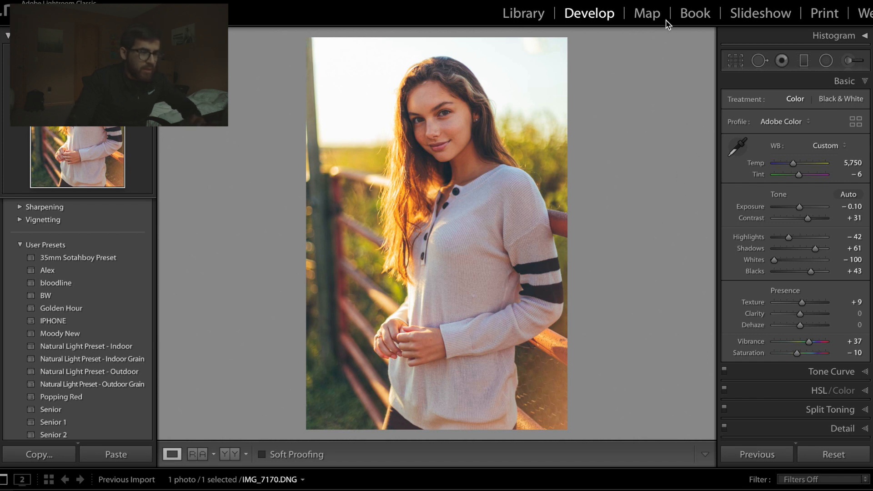
- Start Spot Removal with Visualize Spots and compare the zoomed-in sweater with the spot visualization off and on
{"action": "key", "text": "q"}
{"action": "key", "text": "a"}
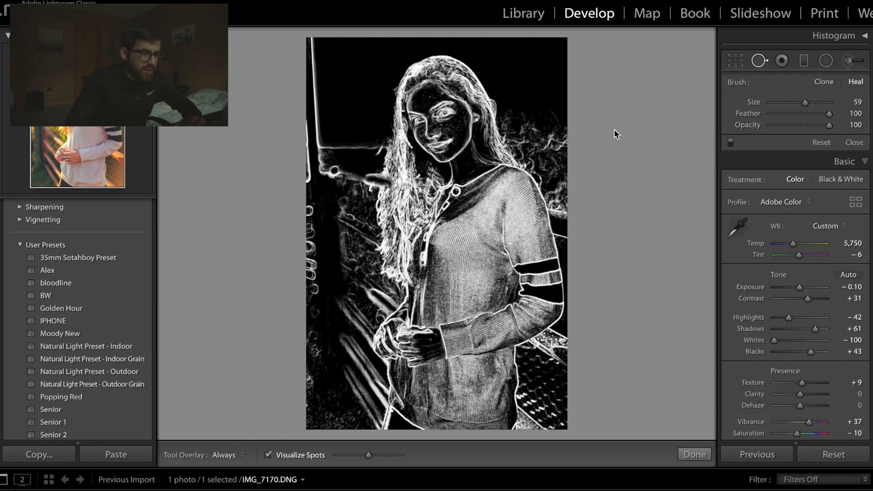
{"action": "key", "text": "super+minus"}
{"action": "key", "text": "super+equal"}
{"action": "key", "text": "super+equal"}
{"action": "scroll", "coordinate": [520, 103], "scroll_direction": "down", "scroll_amount": 10}
{"action": "scroll", "coordinate": [521, 103], "scroll_direction": "up", "scroll_amount": 10}
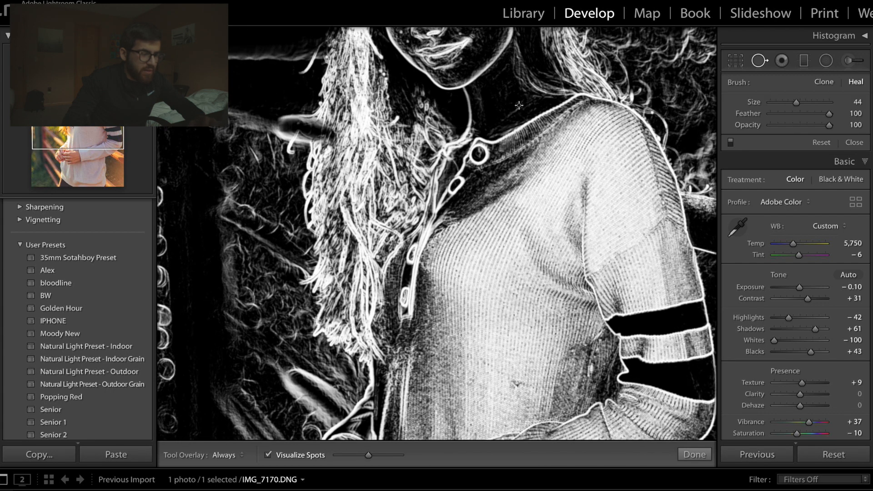
{"action": "left_click", "coordinate": [269, 457]}
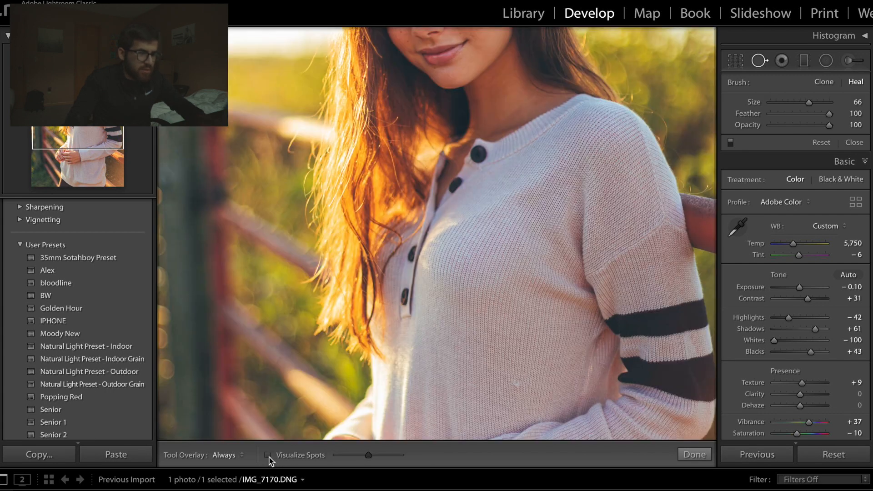
{"action": "left_click", "coordinate": [276, 453]}
{"action": "key", "text": "q"}
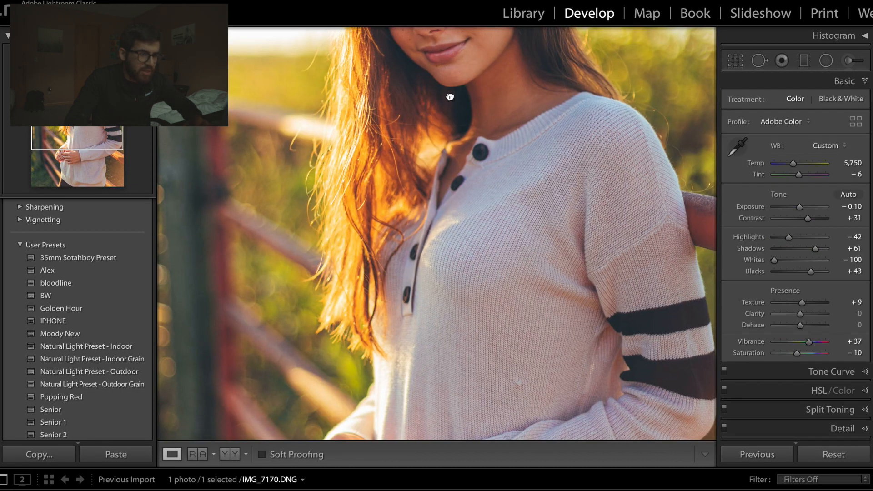
- Inspect the skin on the woman's face up close for blemishes
{"action": "left_click_drag", "start_coordinate": [448, 97], "coordinate": [463, 178]}
{"action": "key", "text": "super+="}
{"action": "left_click_drag", "start_coordinate": [464, 217], "coordinate": [498, 292]}
{"action": "key", "text": "super+-"}
{"action": "key", "text": "super+-"}
{"action": "left_click_drag", "start_coordinate": [445, 257], "coordinate": [468, 277]}
{"action": "key", "text": "super+="}
{"action": "key", "text": "super+="}
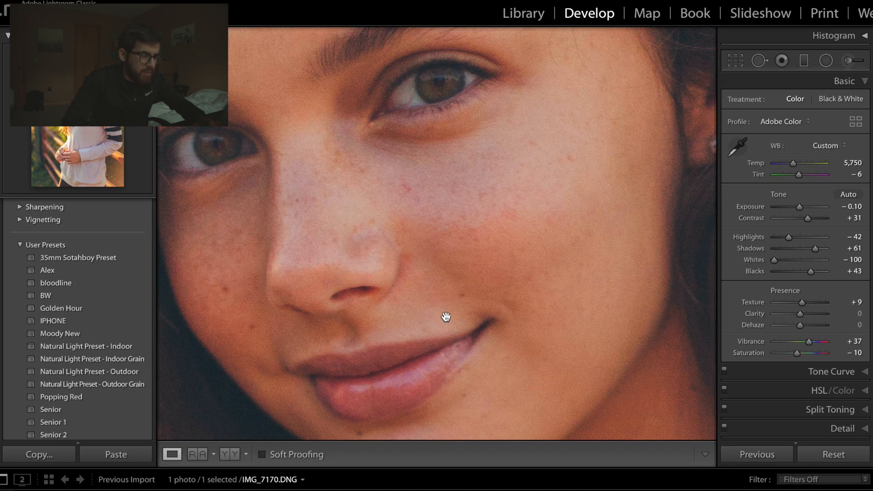
{"action": "left_click_drag", "start_coordinate": [415, 271], "coordinate": [436, 289]}
{"action": "key", "text": "super+minus"}
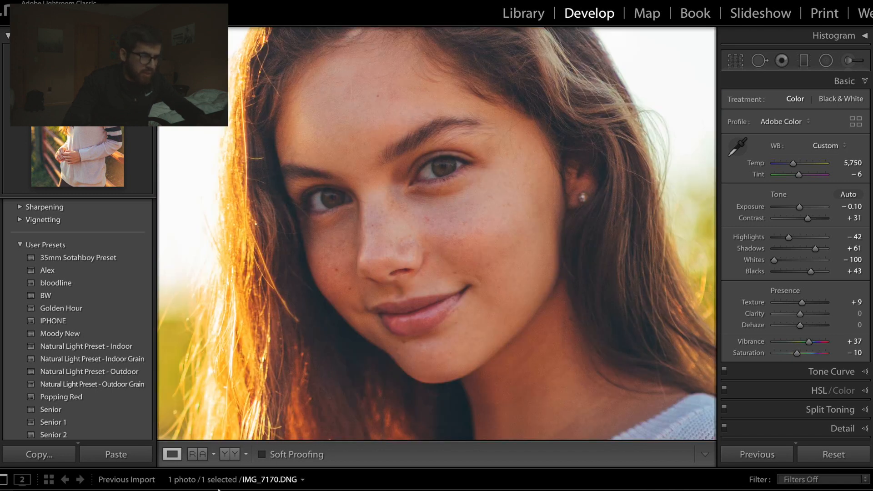
- Heal the blemish on the cheek beside the nose with a size 22 healing brush, using Visualize Spots
{"action": "key", "text": "q"}
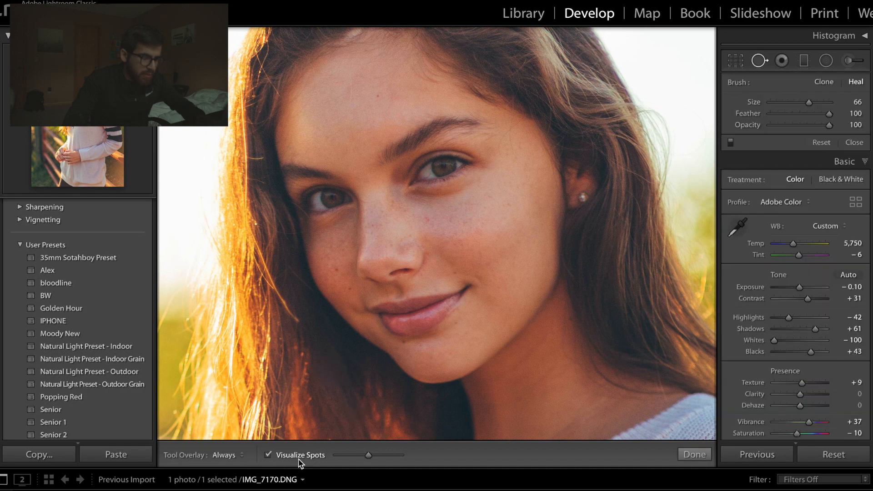
{"action": "left_click", "coordinate": [273, 457]}
{"action": "scroll", "coordinate": [389, 101], "scroll_direction": "down", "scroll_amount": 10}
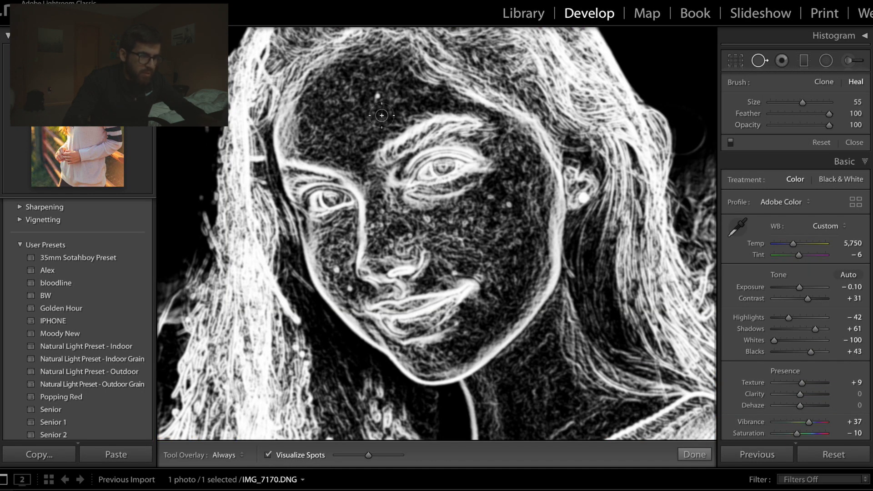
{"action": "key", "text": "z"}
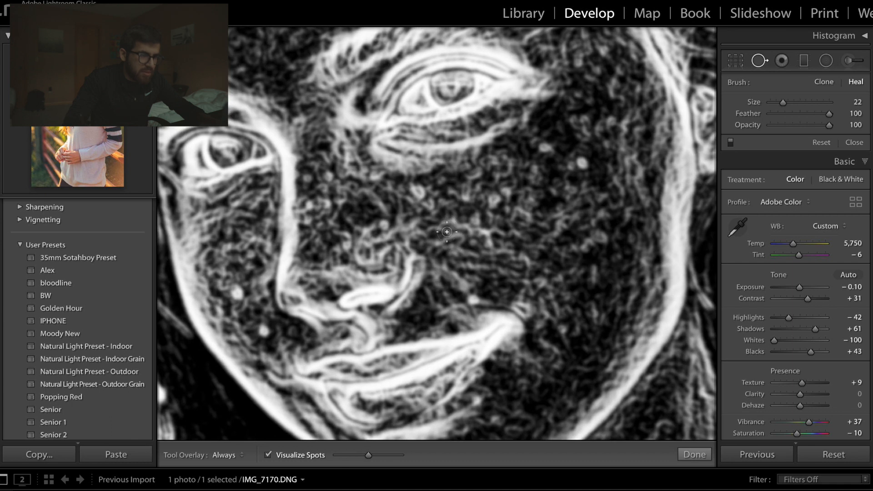
{"action": "key", "text": "q"}
{"action": "key", "text": "q"}
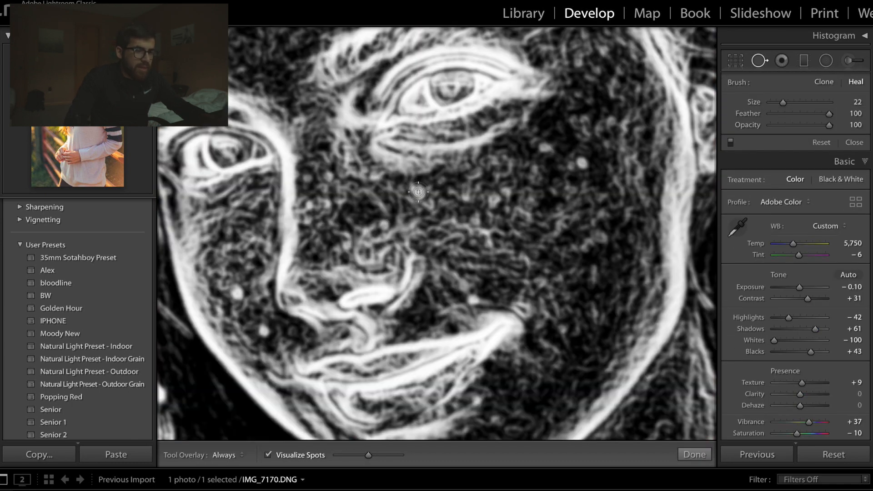
{"action": "left_click", "coordinate": [411, 187]}
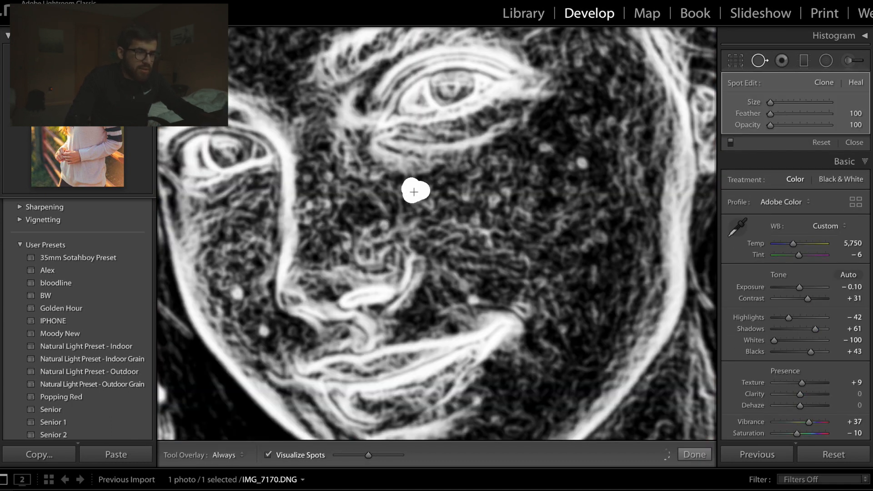
{"action": "key", "text": "q"}
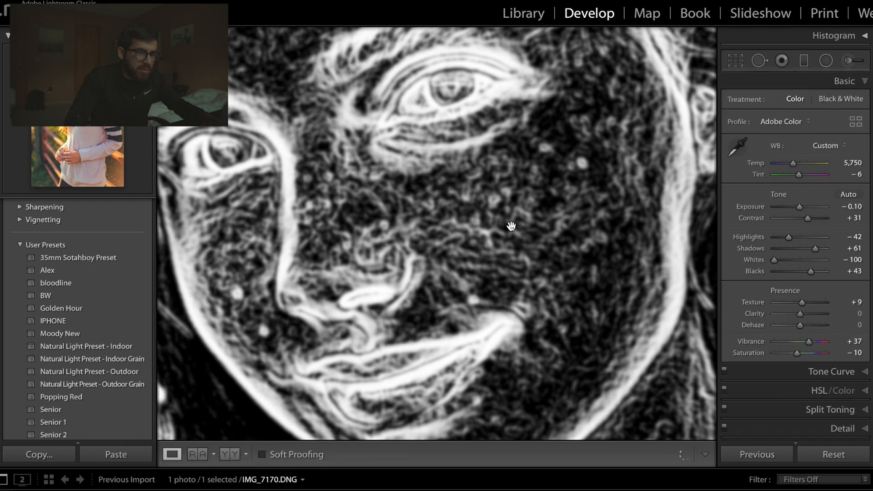
- Heal the two spots on the upper cheek below the outer corner of the eye, using brush size 19
{"action": "key", "text": "q"}
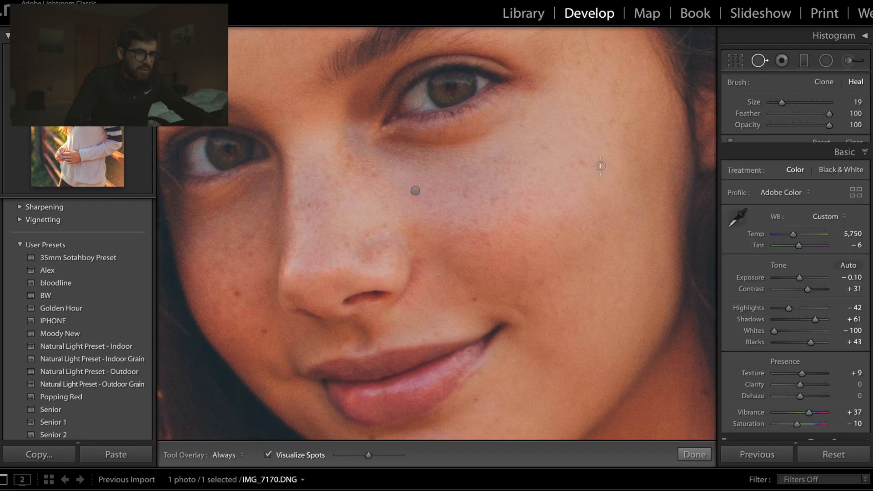
{"action": "left_click", "coordinate": [583, 161]}
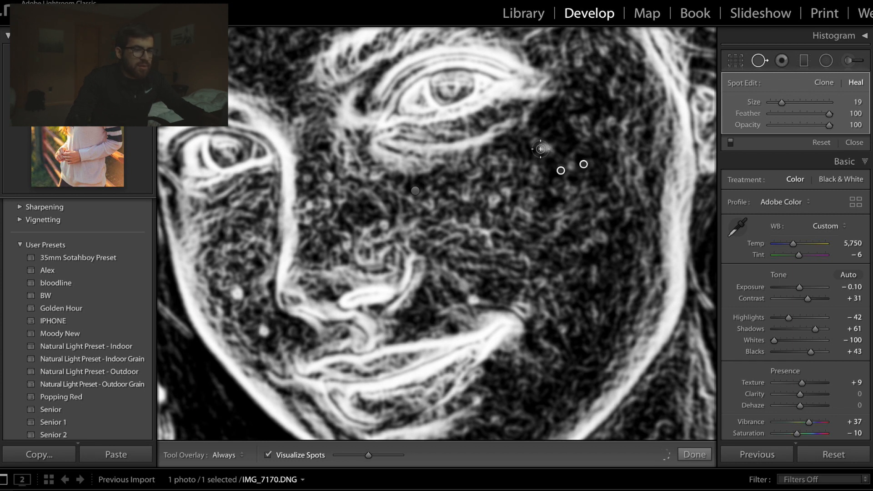
{"action": "left_click", "coordinate": [540, 149]}
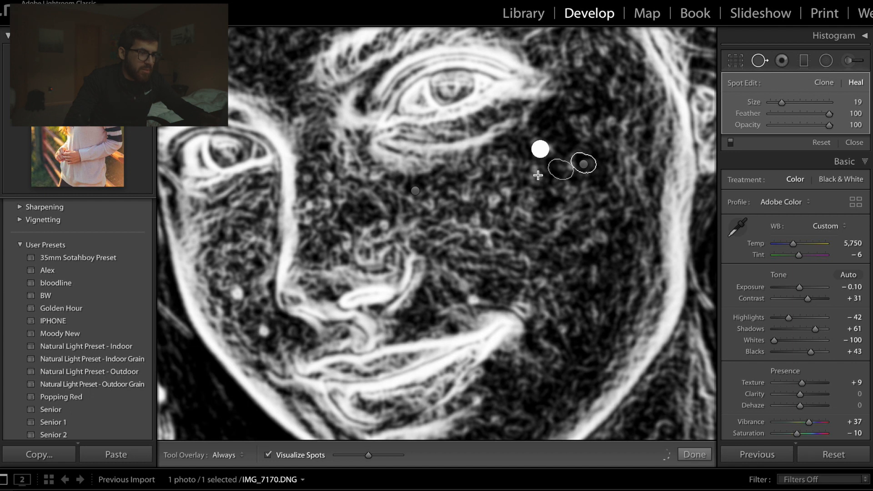
{"action": "left_click", "coordinate": [541, 154]}
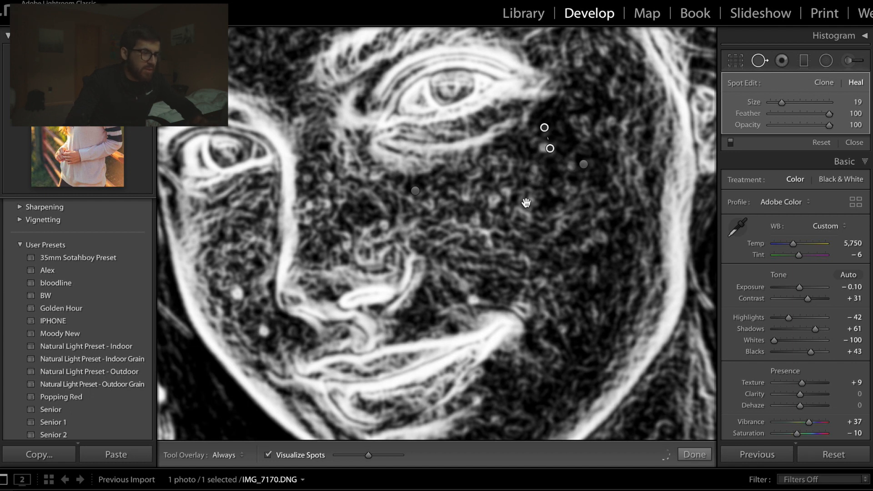
{"action": "key", "text": "q"}
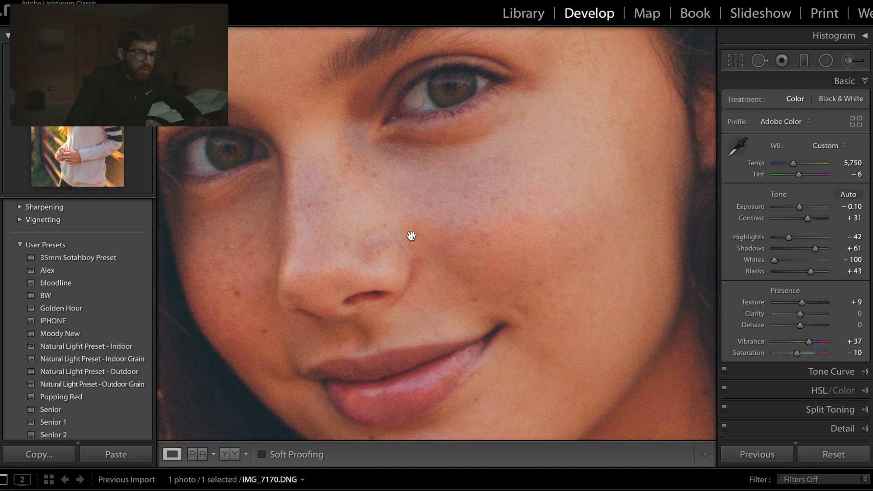
- Review the retouched face at several zoom levels and against the whole portrait
{"action": "left_click", "coordinate": [446, 220]}
{"action": "left_click", "coordinate": [445, 220]}
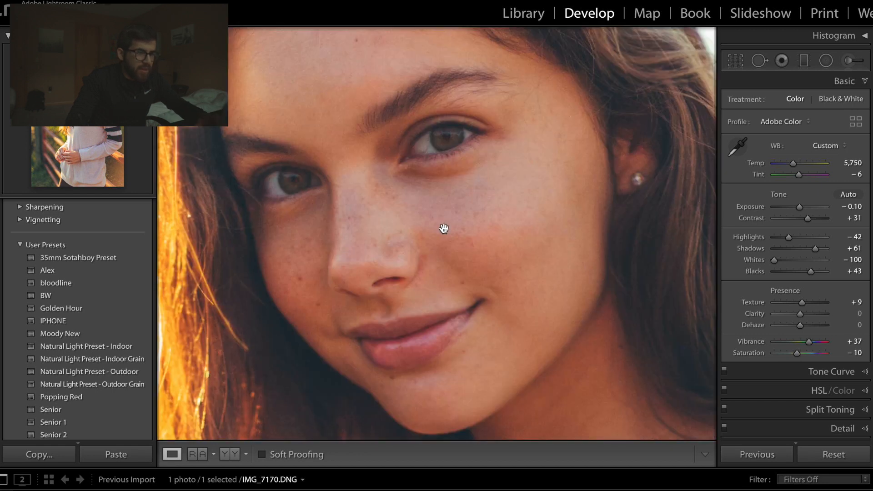
{"action": "left_click", "coordinate": [445, 234]}
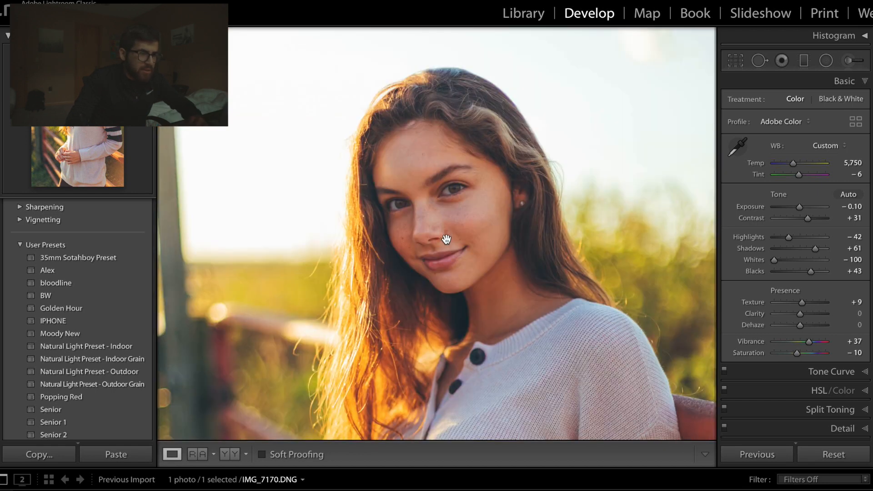
{"action": "left_click", "coordinate": [446, 250]}
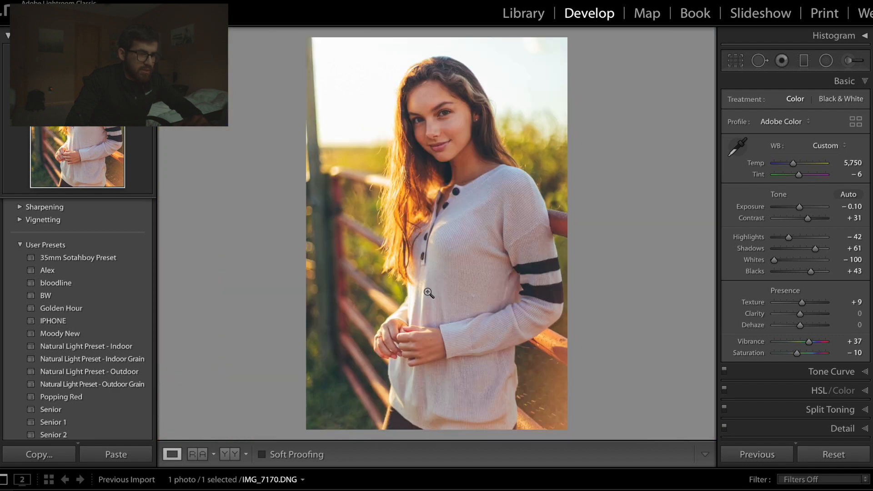
{"action": "left_click", "coordinate": [426, 292]}
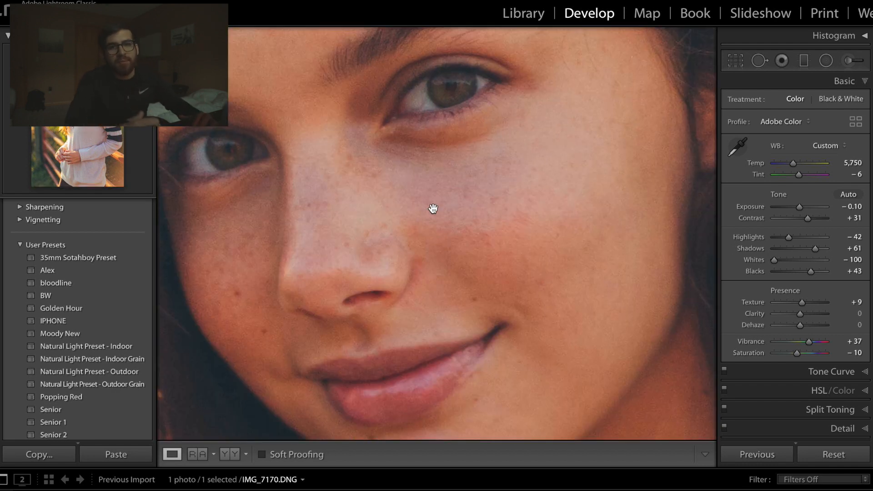
{"action": "scroll", "coordinate": [424, 214], "scroll_direction": "up", "scroll_amount": 3}
{"action": "scroll", "coordinate": [424, 213], "scroll_direction": "down", "scroll_amount": 6}
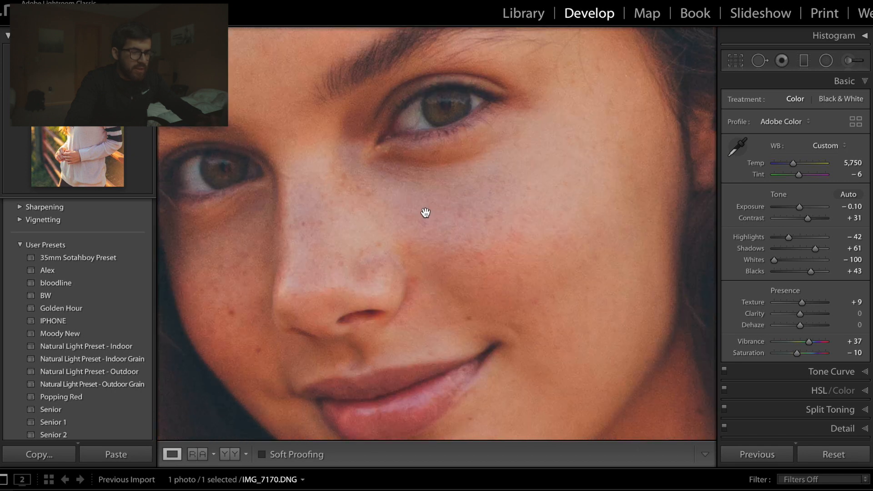
{"action": "scroll", "coordinate": [425, 212], "scroll_direction": "down", "scroll_amount": 3}
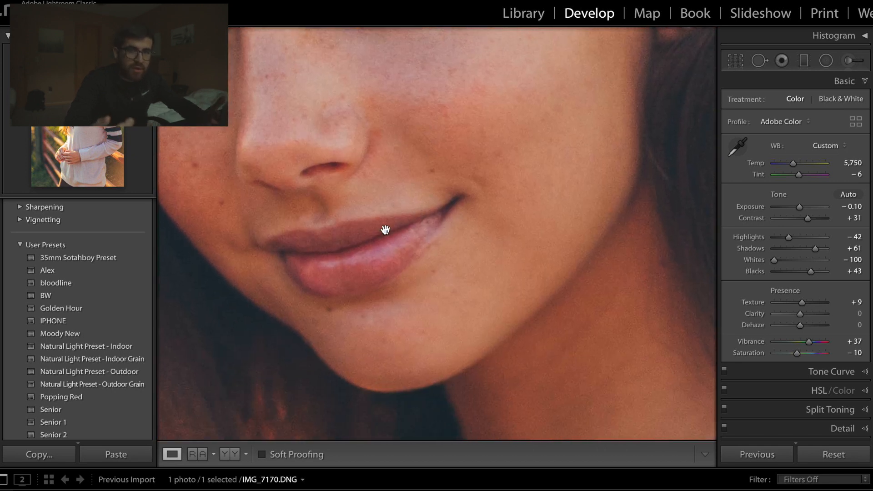
{"action": "left_click", "coordinate": [386, 230]}
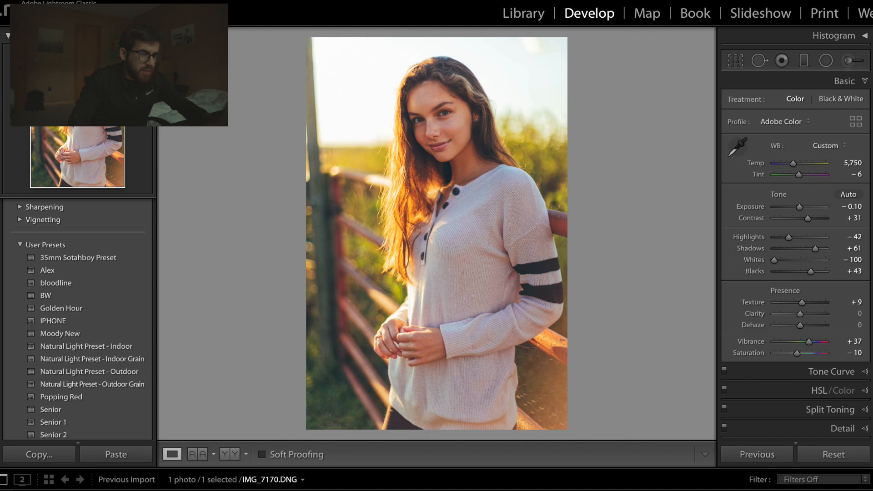
- Heal the white lint snag on the front of the knit sweater at size 22, using Visualize Spots
{"action": "scroll", "coordinate": [356, 276], "scroll_direction": "down", "scroll_amount": 5}
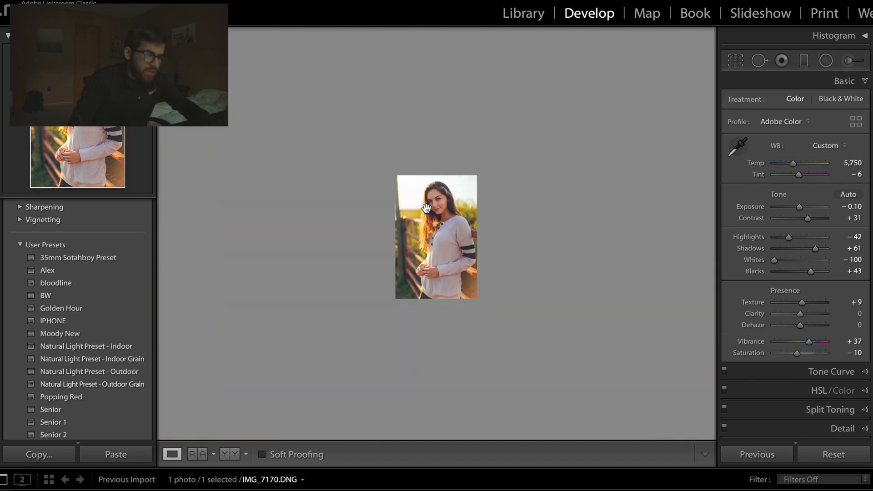
{"action": "scroll", "coordinate": [426, 195], "scroll_direction": "up", "scroll_amount": 8}
{"action": "scroll", "coordinate": [413, 183], "scroll_direction": "down", "scroll_amount": 12}
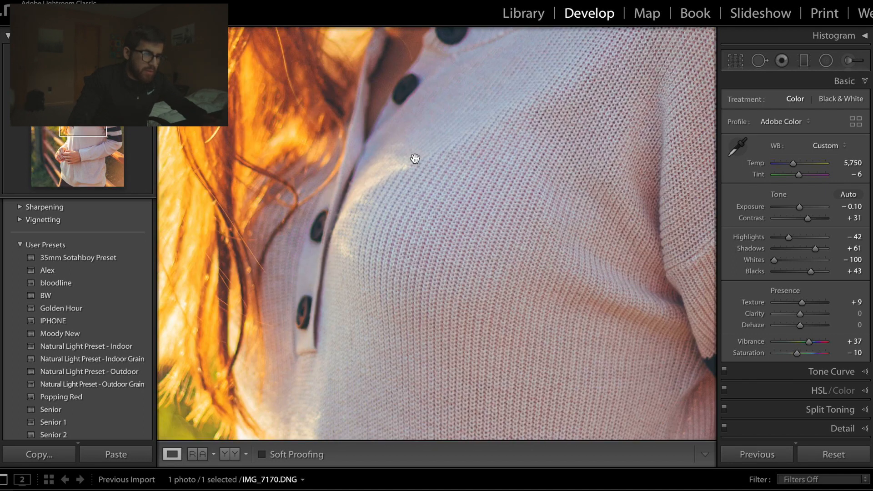
{"action": "scroll", "coordinate": [406, 139], "scroll_direction": "down", "scroll_amount": 4}
{"action": "scroll", "coordinate": [405, 135], "scroll_direction": "down", "scroll_amount": 3}
{"action": "scroll", "coordinate": [405, 128], "scroll_direction": "up", "scroll_amount": 4}
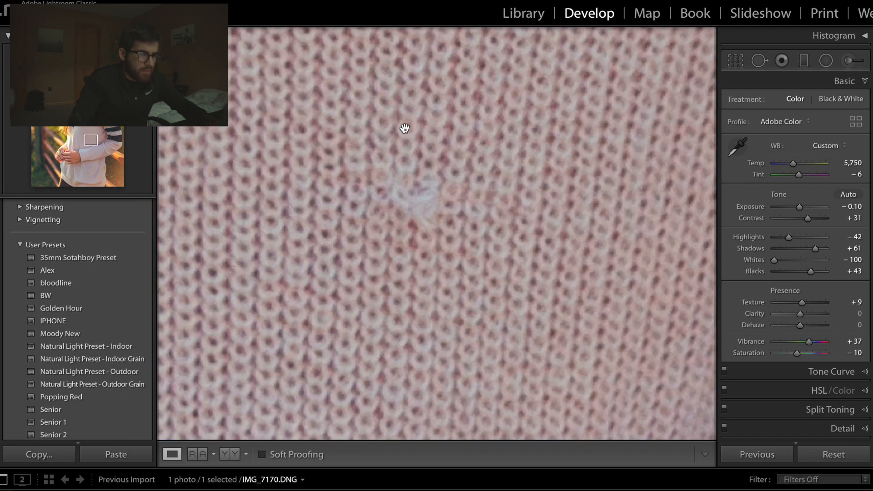
{"action": "key", "text": "q"}
{"action": "key", "text": "a"}
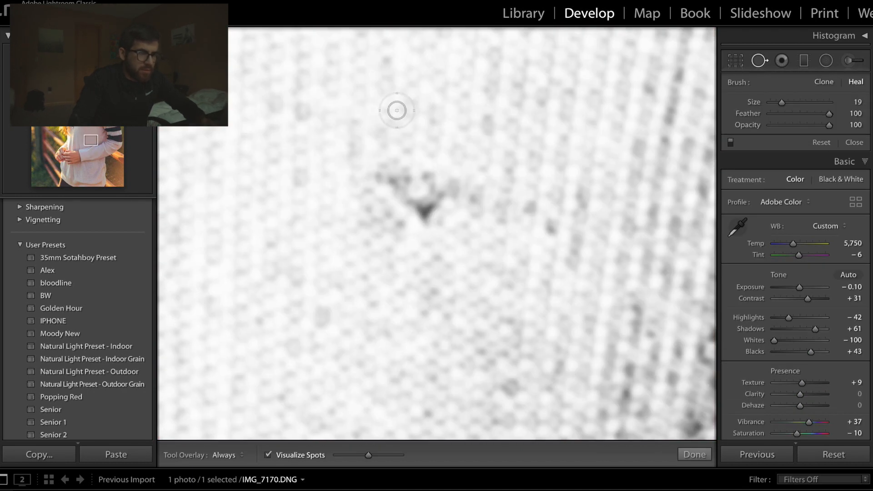
{"action": "mouse_move", "coordinate": [372, 164]}
{"action": "left_mouse_down"}
{"action": "mouse_move", "coordinate": [378, 193]}
{"action": "mouse_move", "coordinate": [408, 170]}
{"action": "mouse_move", "coordinate": [425, 195]}
{"action": "mouse_move", "coordinate": [450, 179]}
{"action": "left_mouse_up"}
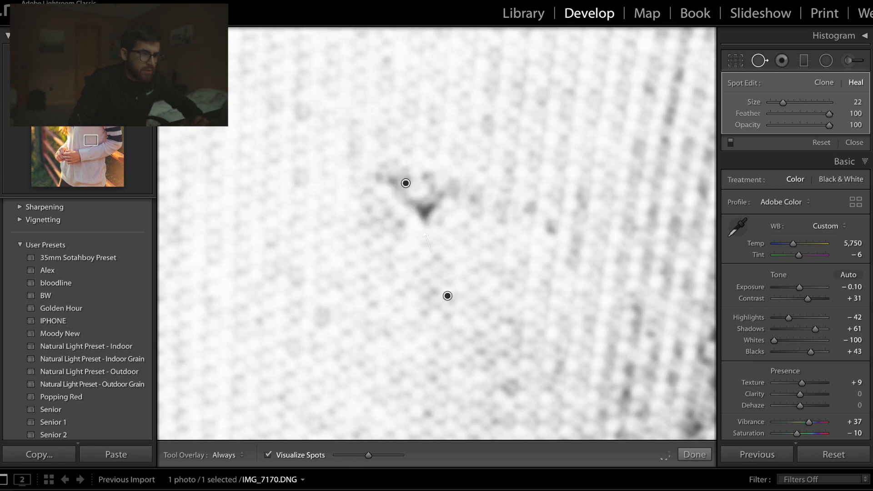
{"action": "key", "text": "q"}
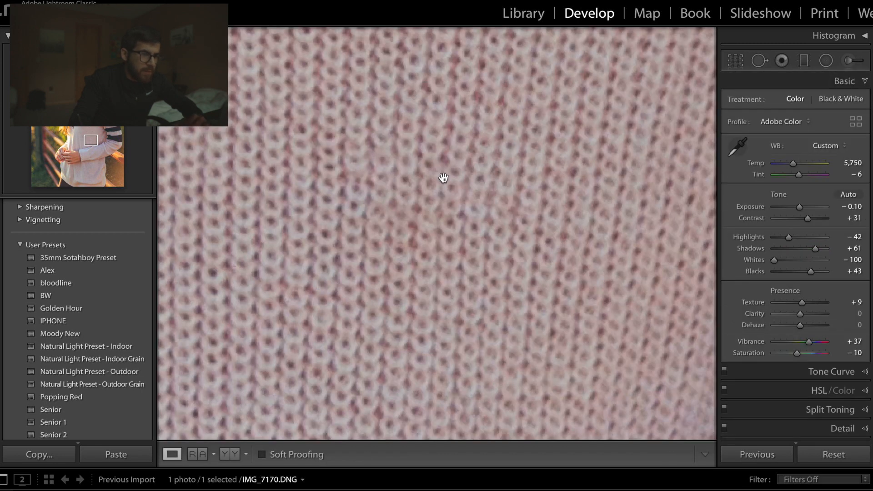
- Heal the reddish patch on the forehead above the eyebrow at size 22, sampling from clear forehead skin with Visualize Spots on
{"action": "left_click", "coordinate": [443, 178]}
{"action": "left_click", "coordinate": [443, 181]}
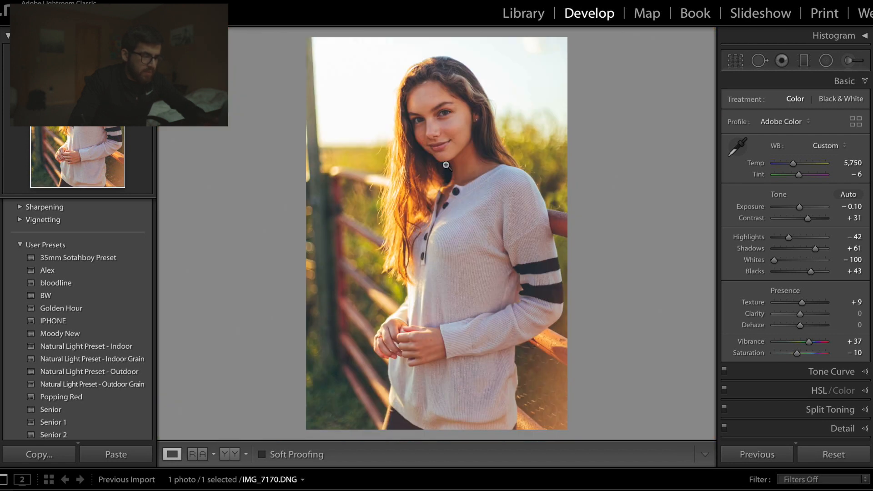
{"action": "key", "text": "ctrl+minus"}
{"action": "left_click", "coordinate": [448, 76]}
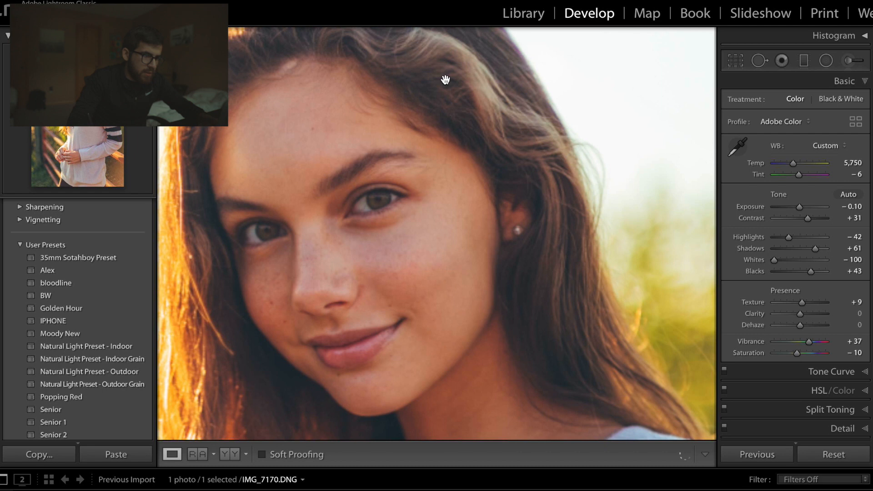
{"action": "left_click", "coordinate": [445, 78]}
{"action": "scroll", "coordinate": [444, 75], "scroll_direction": "up", "scroll_amount": 10}
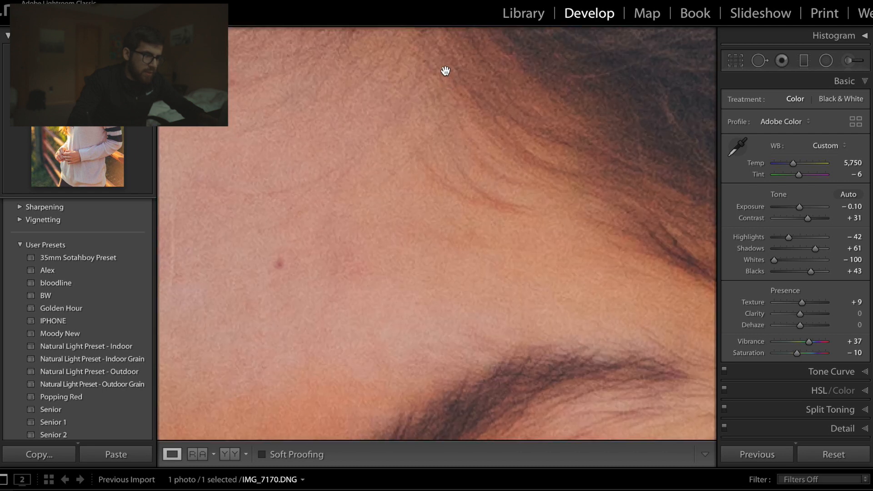
{"action": "key", "text": "ctrl+minus"}
{"action": "key", "text": "q"}
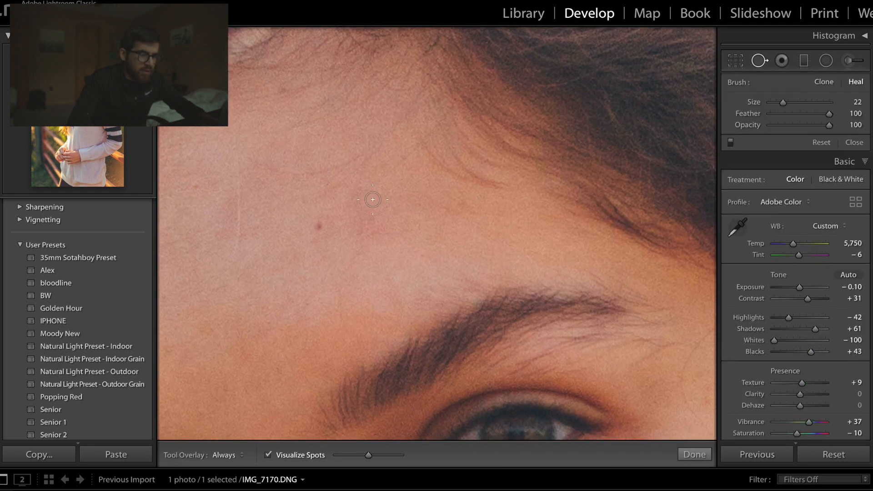
{"action": "key", "text": "a"}
{"action": "mouse_move", "coordinate": [356, 193]}
{"action": "left_mouse_down"}
{"action": "mouse_move", "coordinate": [356, 228]}
{"action": "mouse_move", "coordinate": [412, 225]}
{"action": "mouse_move", "coordinate": [400, 219]}
{"action": "left_mouse_up"}
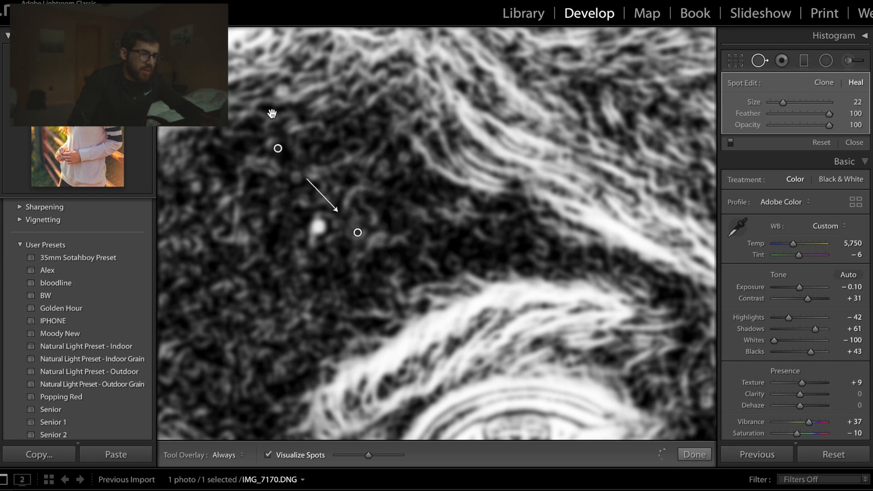
{"action": "left_click_drag", "start_coordinate": [280, 149], "coordinate": [280, 275]}
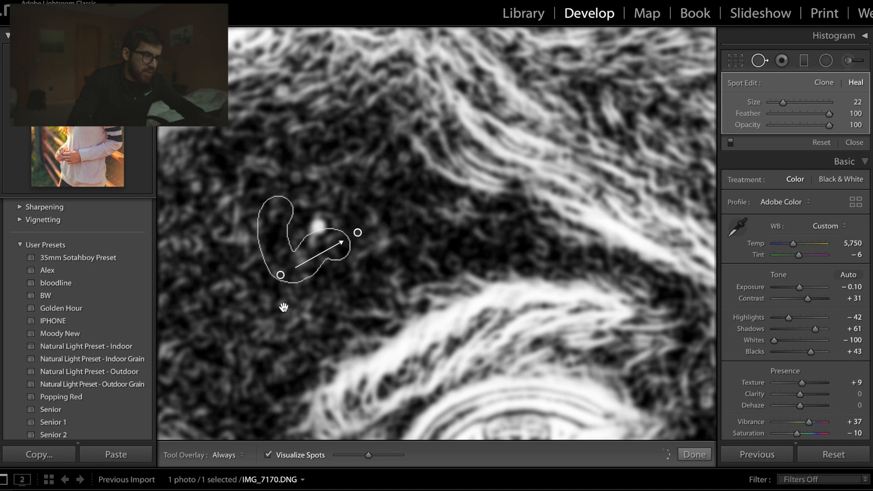
{"action": "key", "text": "q"}
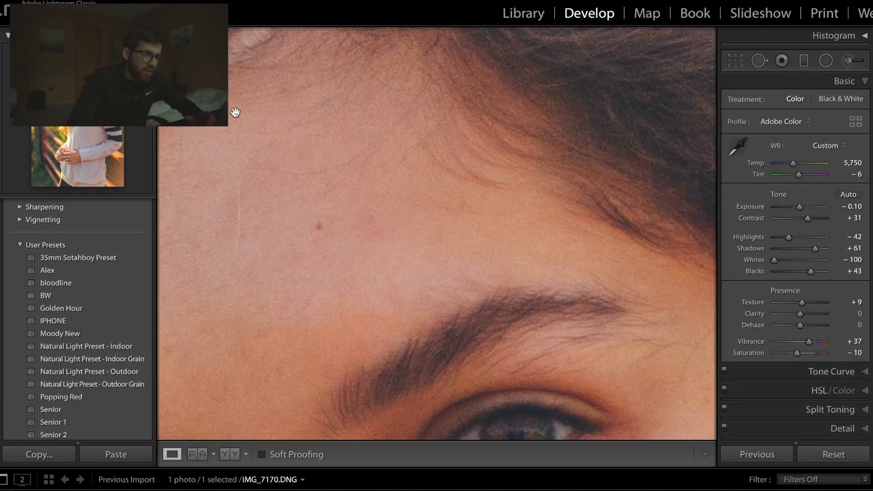
- Heal the thin vertical line on the forehead with a size 13 healing brush, using Visualize Spots
{"action": "key", "text": "q"}
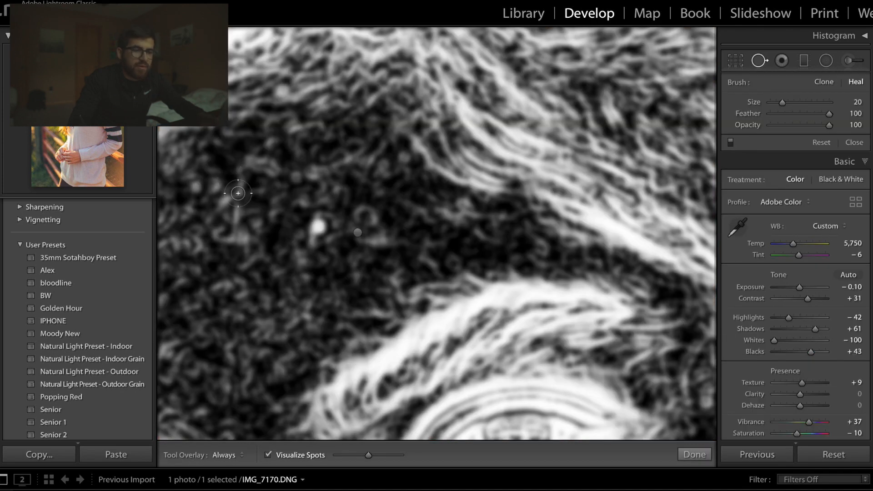
{"action": "scroll", "coordinate": [241, 189], "scroll_direction": "up", "scroll_amount": 2}
{"action": "left_click_drag", "start_coordinate": [243, 166], "coordinate": [234, 254]}
{"action": "left_click_drag", "start_coordinate": [238, 199], "coordinate": [242, 179]}
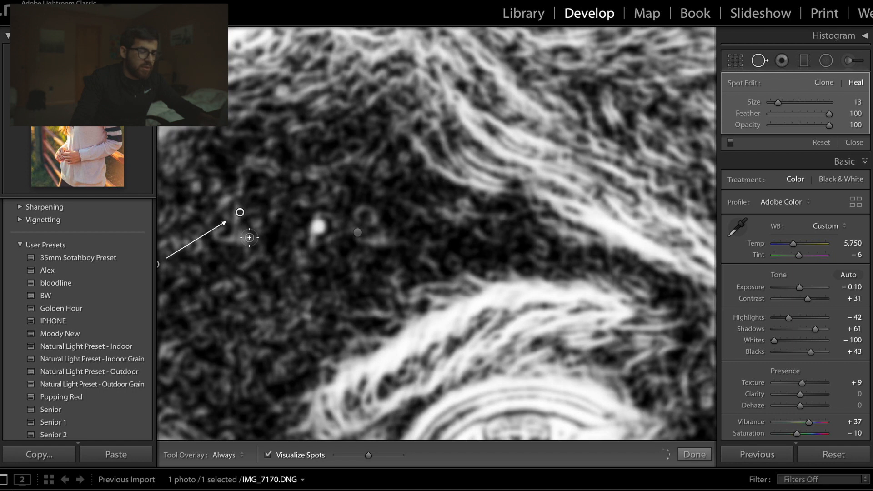
{"action": "key", "text": "super+minus"}
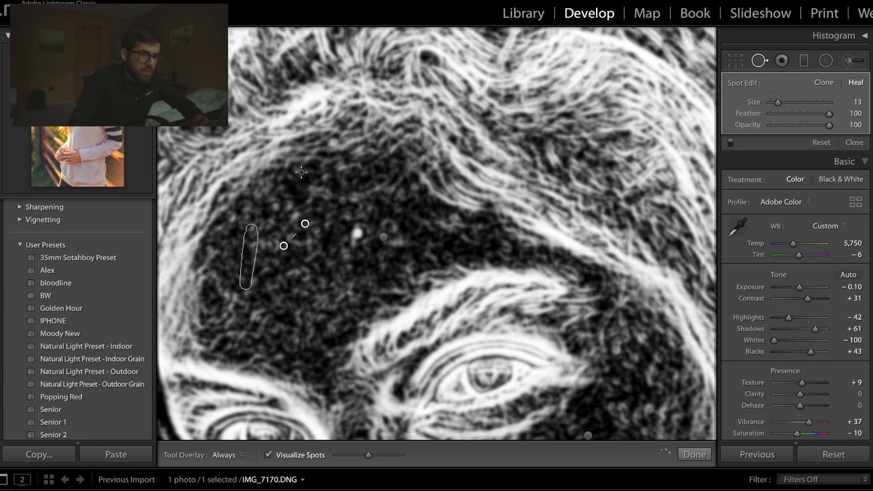
{"action": "key", "text": "q"}
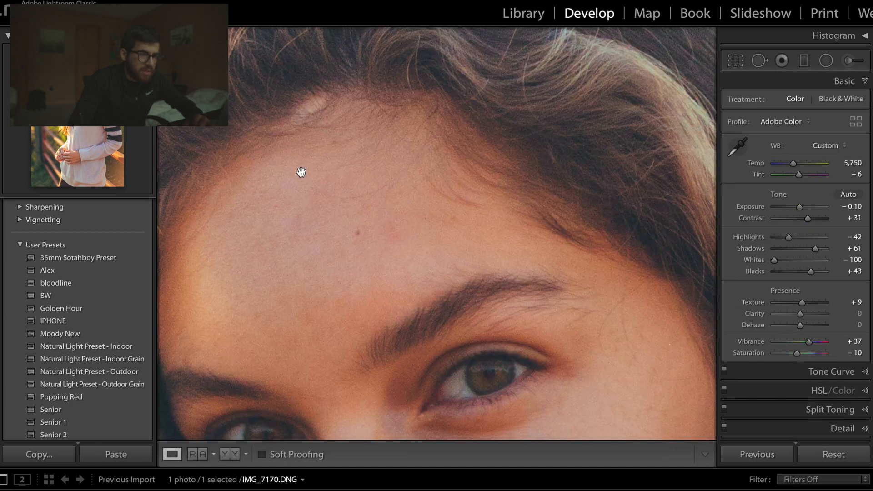
- Check the whole portrait with and without Visualize Spots, then examine the sweater and face up close
{"action": "left_click", "coordinate": [301, 171]}
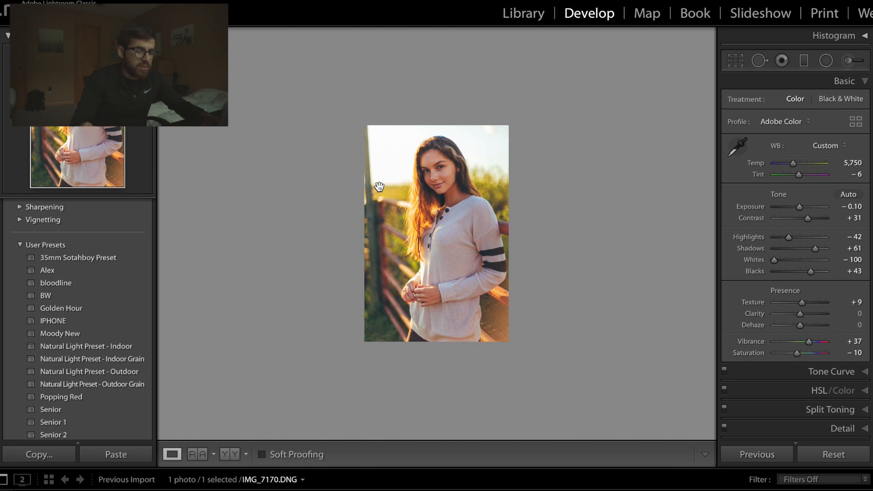
{"action": "key", "text": "q"}
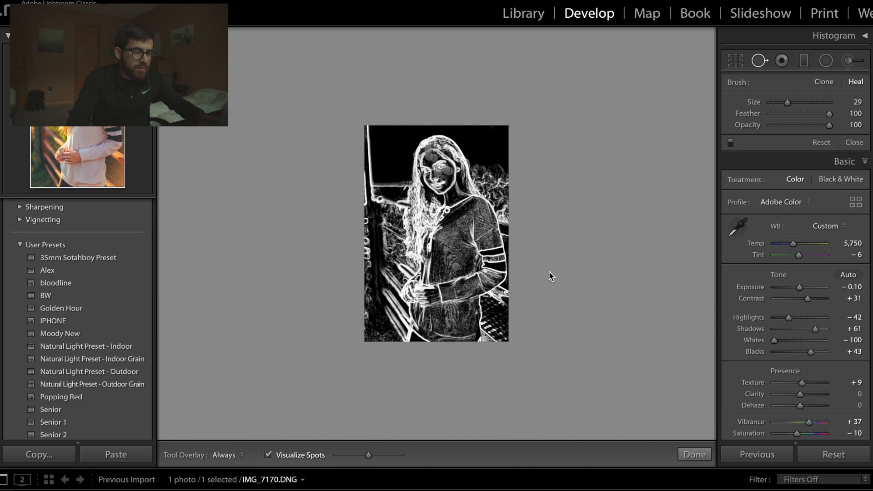
{"action": "key", "text": "q"}
{"action": "key", "text": "super+equal"}
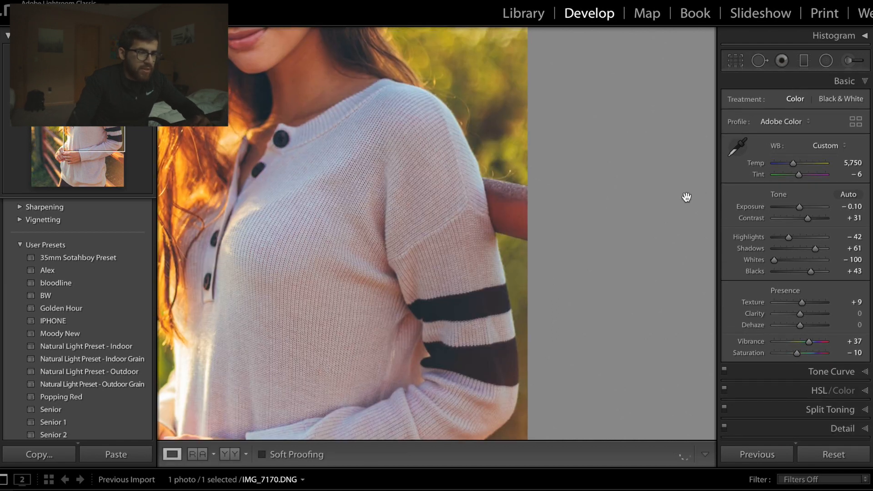
{"action": "scroll", "coordinate": [686, 198], "scroll_direction": "up", "scroll_amount": 5}
{"action": "key", "text": "super+equal"}
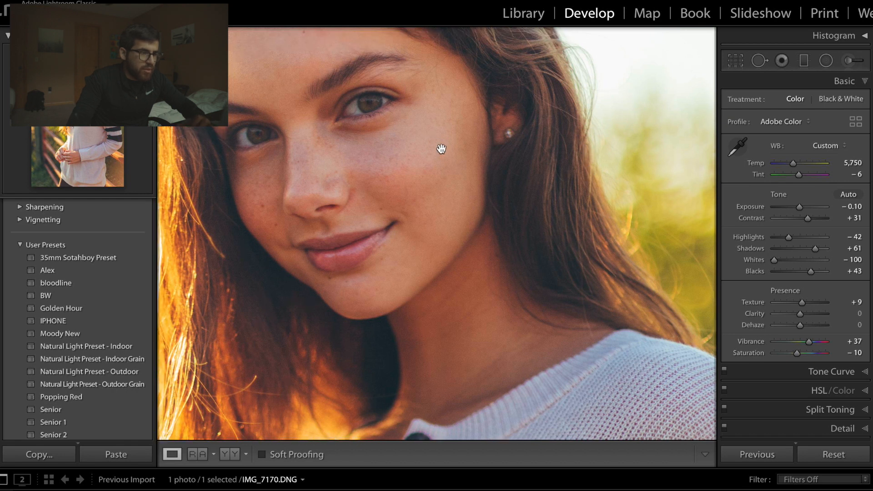
{"action": "scroll", "coordinate": [440, 148], "scroll_direction": "up", "scroll_amount": 5}
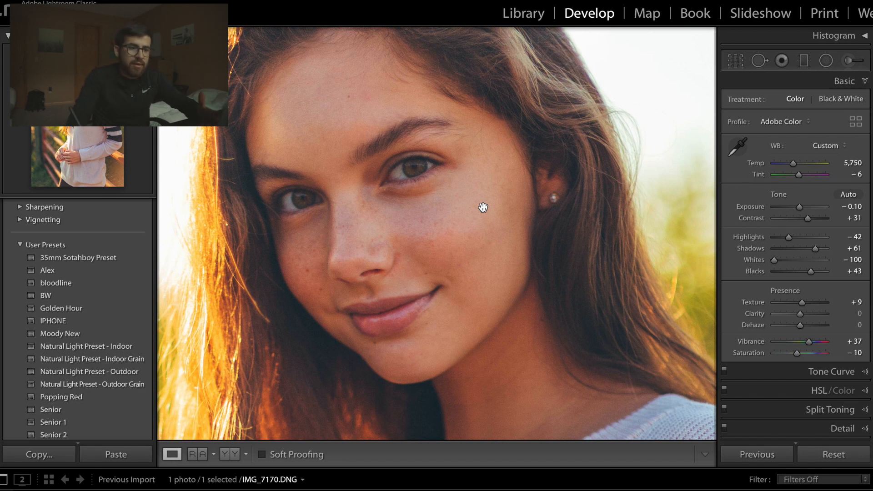
- Set up an adjustment brush with the Soften Skin (Lite) effect at brush size 8
{"action": "key", "text": "k"}
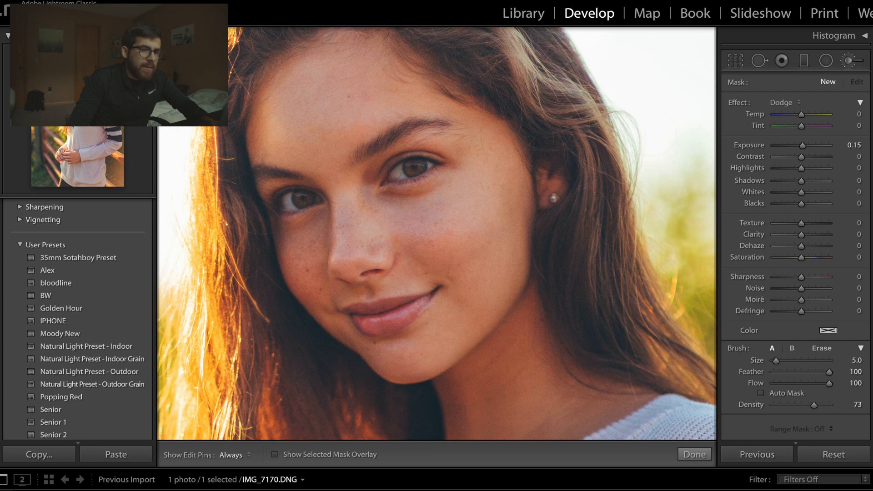
{"action": "left_click", "coordinate": [781, 102]}
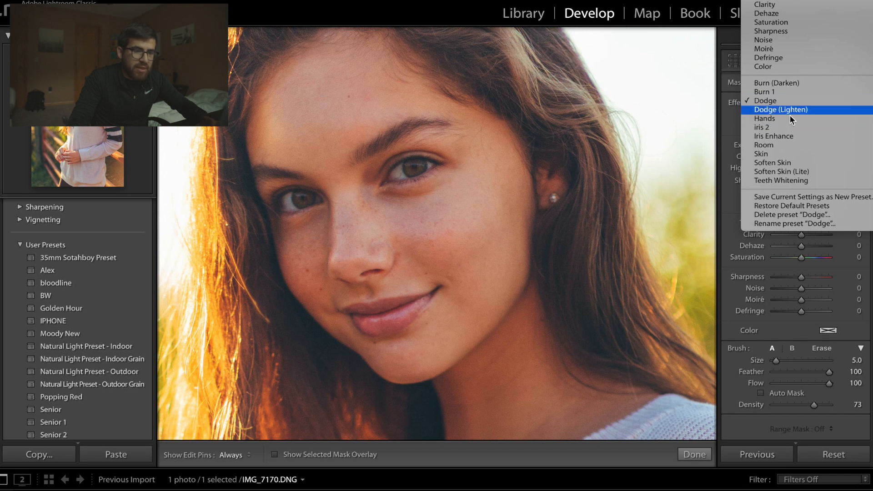
{"action": "mouse_move", "coordinate": [783, 1]}
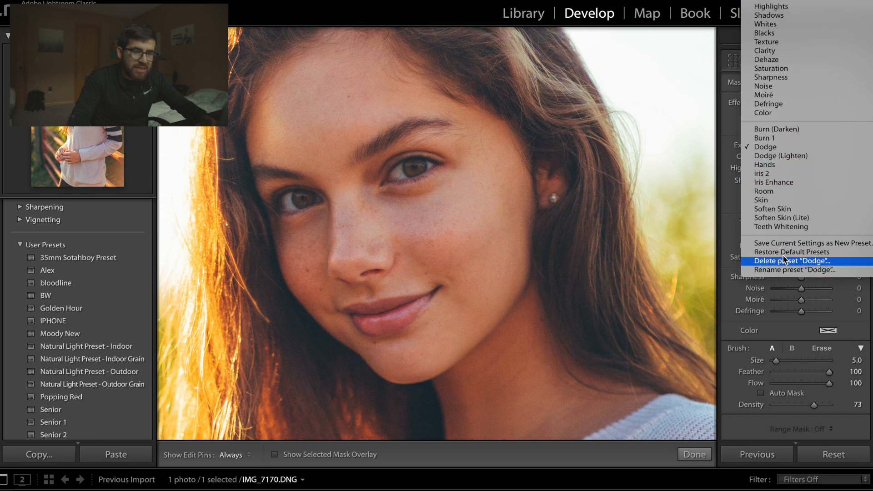
{"action": "left_click", "coordinate": [781, 219]}
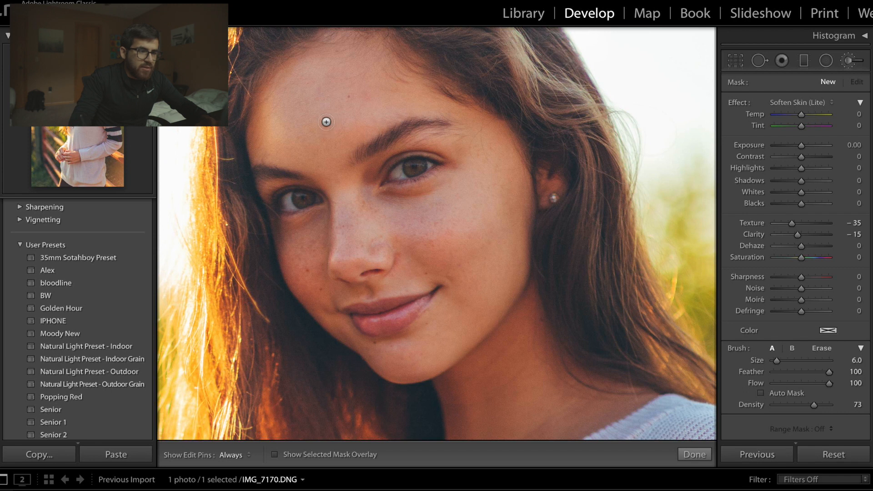
{"action": "key", "text": "bracketright"}
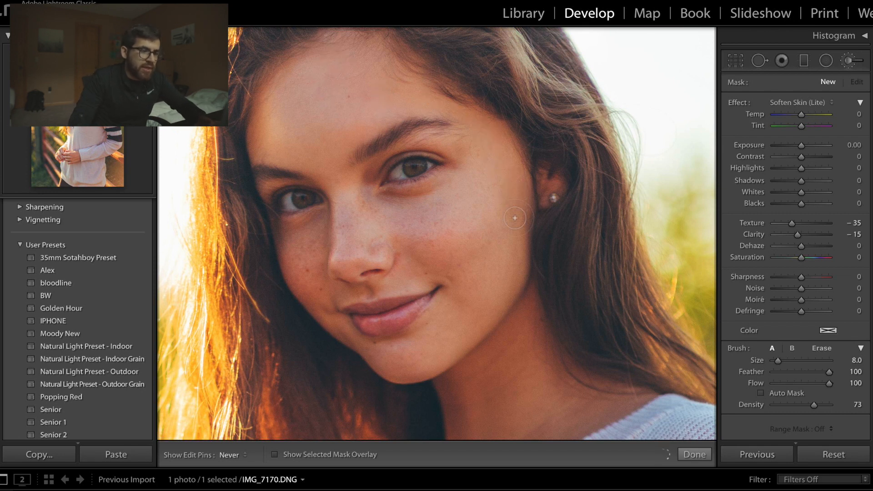
- Paint the skin-softening mask over the forehead, temple and bridge of the nose at size 8, showing the mask overlay
{"action": "left_click_drag", "start_coordinate": [514, 217], "coordinate": [513, 219]}
{"action": "key", "text": "o"}
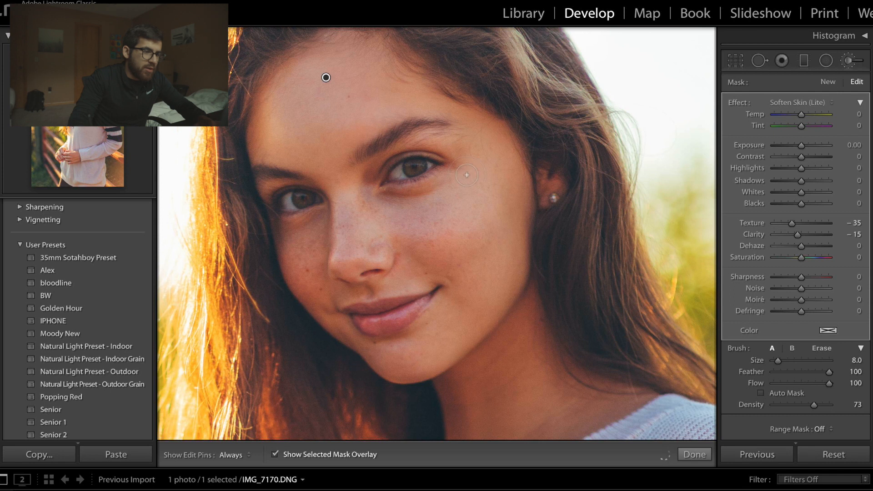
{"action": "key", "text": "h"}
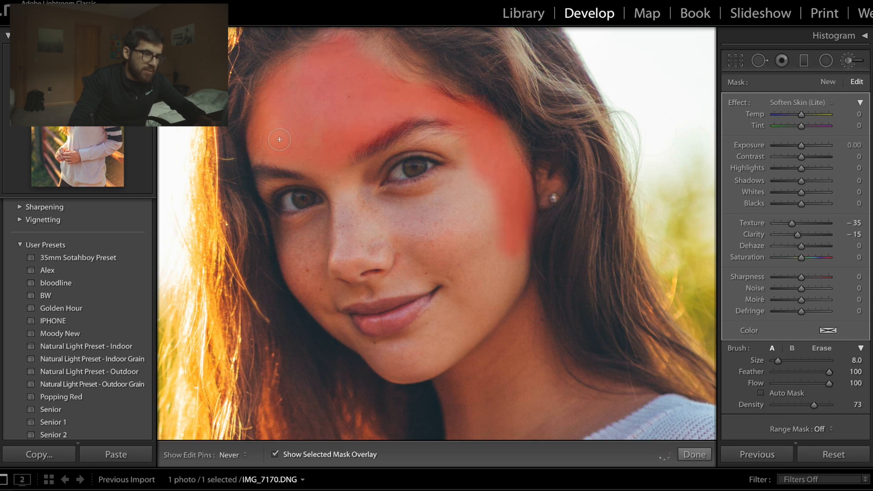
{"action": "mouse_move", "coordinate": [317, 178]}
{"action": "left_mouse_down"}
{"action": "mouse_move", "coordinate": [347, 210]}
{"action": "mouse_move", "coordinate": [347, 177]}
{"action": "mouse_move", "coordinate": [349, 219]}
{"action": "mouse_move", "coordinate": [304, 163]}
{"action": "left_mouse_up"}
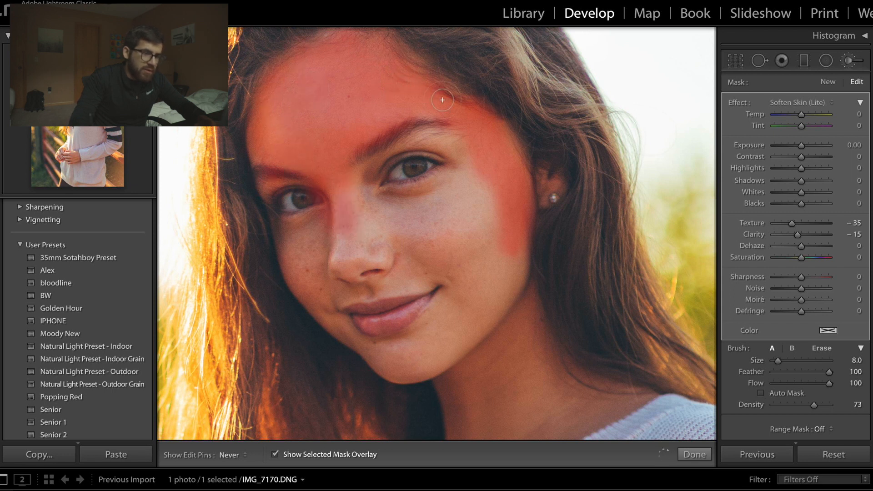
{"action": "mouse_move", "coordinate": [489, 153]}
{"action": "left_mouse_down"}
{"action": "mouse_move", "coordinate": [467, 177]}
{"action": "mouse_move", "coordinate": [409, 159]}
{"action": "mouse_move", "coordinate": [442, 142]}
{"action": "mouse_move", "coordinate": [375, 146]}
{"action": "mouse_move", "coordinate": [392, 139]}
{"action": "mouse_move", "coordinate": [281, 121]}
{"action": "left_mouse_up"}
{"action": "left_click_drag", "start_coordinate": [297, 178], "coordinate": [318, 184]}
- Extend the skin-softening mask over the nose, cheeks, mouth area and chin with brush size 11
{"action": "scroll", "coordinate": [317, 184], "scroll_direction": "up", "scroll_amount": 3}
{"action": "mouse_move", "coordinate": [371, 184]}
{"action": "left_mouse_down"}
{"action": "mouse_move", "coordinate": [404, 215]}
{"action": "mouse_move", "coordinate": [419, 177]}
{"action": "mouse_move", "coordinate": [452, 170]}
{"action": "mouse_move", "coordinate": [451, 229]}
{"action": "mouse_move", "coordinate": [452, 210]}
{"action": "mouse_move", "coordinate": [393, 262]}
{"action": "mouse_move", "coordinate": [374, 252]}
{"action": "mouse_move", "coordinate": [348, 265]}
{"action": "mouse_move", "coordinate": [352, 223]}
{"action": "left_mouse_up"}
{"action": "mouse_move", "coordinate": [481, 228]}
{"action": "left_mouse_down"}
{"action": "mouse_move", "coordinate": [478, 248]}
{"action": "mouse_move", "coordinate": [493, 226]}
{"action": "mouse_move", "coordinate": [489, 301]}
{"action": "mouse_move", "coordinate": [502, 294]}
{"action": "mouse_move", "coordinate": [451, 342]}
{"action": "mouse_move", "coordinate": [440, 282]}
{"action": "left_mouse_up"}
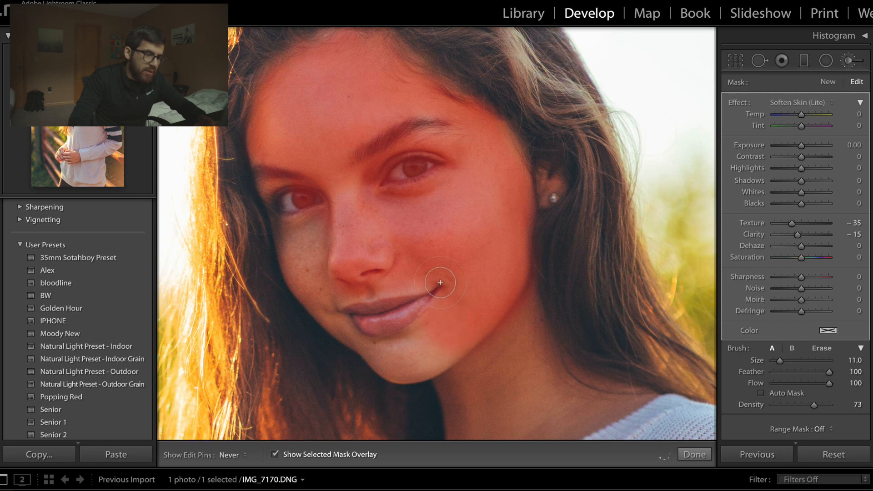
{"action": "mouse_move", "coordinate": [411, 361]}
{"action": "left_mouse_down"}
{"action": "mouse_move", "coordinate": [428, 358]}
{"action": "mouse_move", "coordinate": [393, 355]}
{"action": "mouse_move", "coordinate": [398, 370]}
{"action": "mouse_move", "coordinate": [423, 351]}
{"action": "mouse_move", "coordinate": [376, 340]}
{"action": "mouse_move", "coordinate": [328, 300]}
{"action": "mouse_move", "coordinate": [331, 315]}
{"action": "mouse_move", "coordinate": [314, 289]}
{"action": "mouse_move", "coordinate": [301, 198]}
{"action": "mouse_move", "coordinate": [288, 226]}
{"action": "mouse_move", "coordinate": [273, 162]}
{"action": "mouse_move", "coordinate": [284, 204]}
{"action": "mouse_move", "coordinate": [303, 186]}
{"action": "mouse_move", "coordinate": [331, 284]}
{"action": "mouse_move", "coordinate": [343, 248]}
{"action": "mouse_move", "coordinate": [366, 252]}
{"action": "mouse_move", "coordinate": [393, 235]}
{"action": "mouse_move", "coordinate": [379, 262]}
{"action": "mouse_move", "coordinate": [386, 245]}
{"action": "mouse_move", "coordinate": [401, 321]}
{"action": "mouse_move", "coordinate": [432, 299]}
{"action": "mouse_move", "coordinate": [460, 344]}
{"action": "mouse_move", "coordinate": [443, 344]}
{"action": "mouse_move", "coordinate": [460, 312]}
{"action": "left_mouse_up"}
- Erase the softening mask from the eyes, eyebrows and lips at flow 49, then hide the mask overlay
{"action": "key", "text": "alt"}
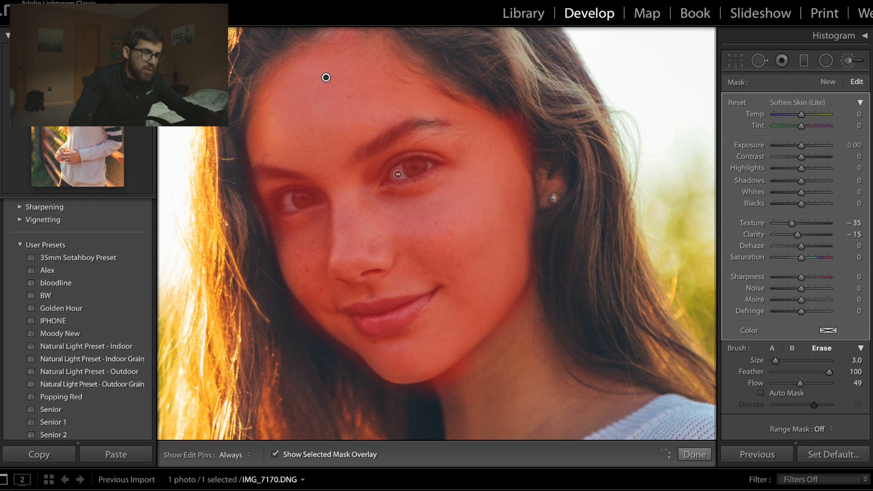
{"action": "key", "text": "h"}
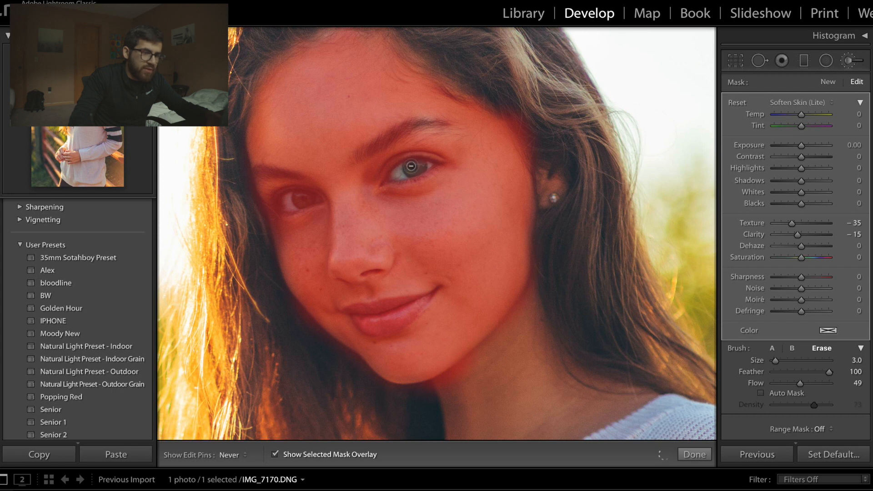
{"action": "key", "text": "h"}
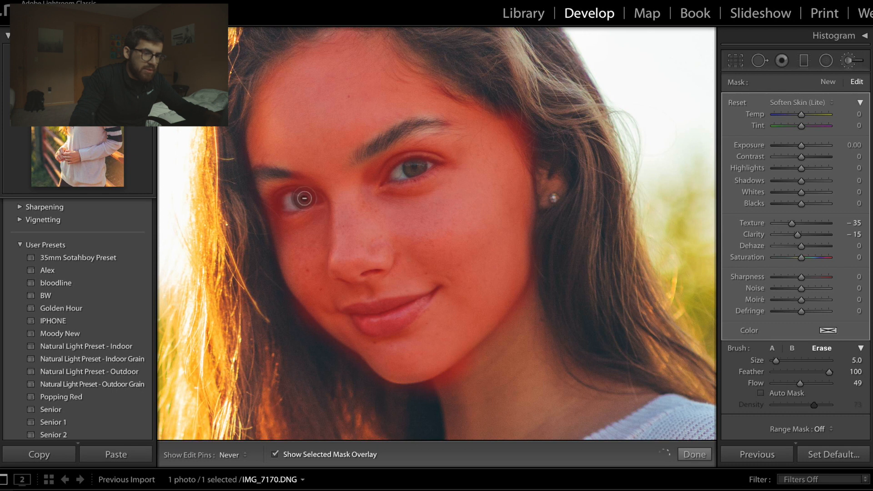
{"action": "left_click_drag", "start_coordinate": [306, 200], "coordinate": [307, 202]}
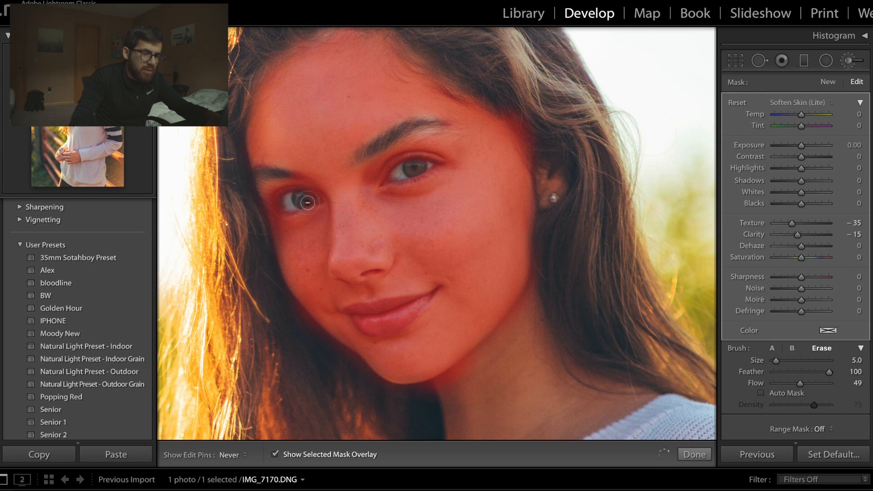
{"action": "key", "text": "]"}
{"action": "mouse_move", "coordinate": [391, 303]}
{"action": "left_mouse_down"}
{"action": "mouse_move", "coordinate": [411, 303]}
{"action": "mouse_move", "coordinate": [354, 329]}
{"action": "mouse_move", "coordinate": [371, 313]}
{"action": "mouse_move", "coordinate": [359, 324]}
{"action": "mouse_move", "coordinate": [400, 302]}
{"action": "mouse_move", "coordinate": [369, 328]}
{"action": "mouse_move", "coordinate": [413, 301]}
{"action": "mouse_move", "coordinate": [381, 328]}
{"action": "mouse_move", "coordinate": [412, 307]}
{"action": "mouse_move", "coordinate": [368, 320]}
{"action": "mouse_move", "coordinate": [397, 322]}
{"action": "mouse_move", "coordinate": [359, 327]}
{"action": "mouse_move", "coordinate": [363, 315]}
{"action": "mouse_move", "coordinate": [340, 314]}
{"action": "mouse_move", "coordinate": [428, 297]}
{"action": "left_mouse_up"}
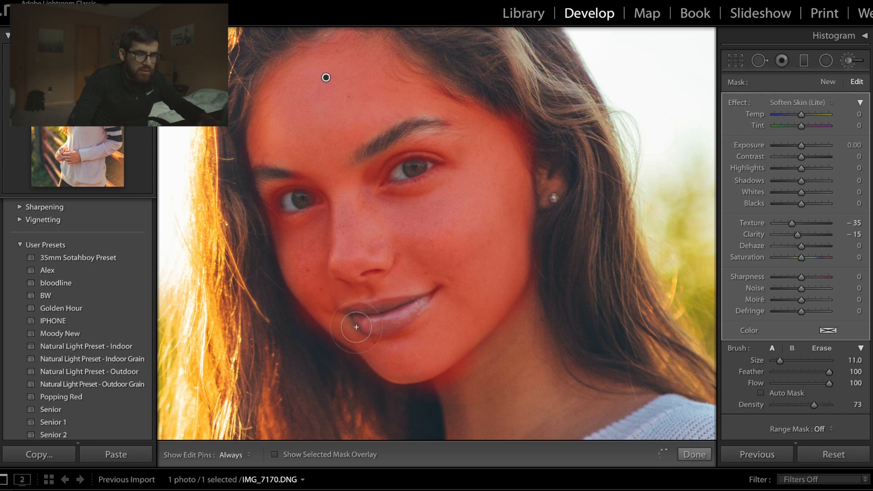
{"action": "key", "text": "o"}
- Weaken the skin-softening mask by setting Texture to about −4 and Clarity to −16, and finish the brush adjustment
{"action": "key", "text": "z"}
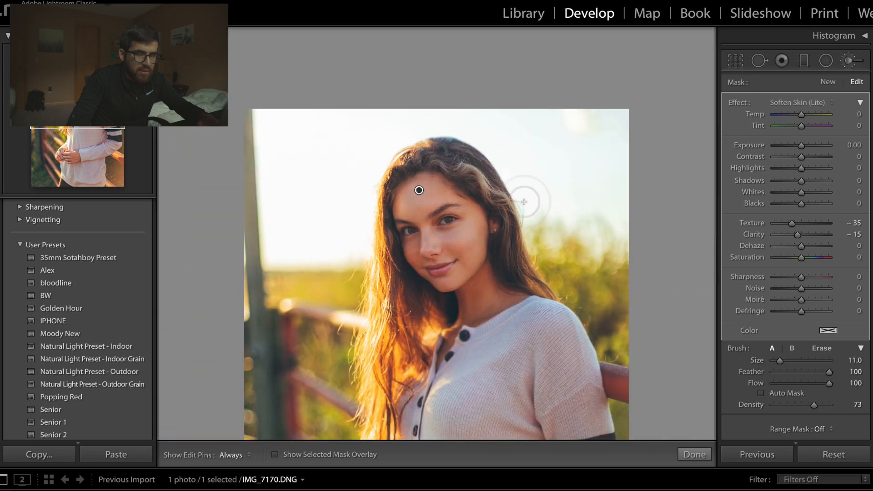
{"action": "key", "text": "z"}
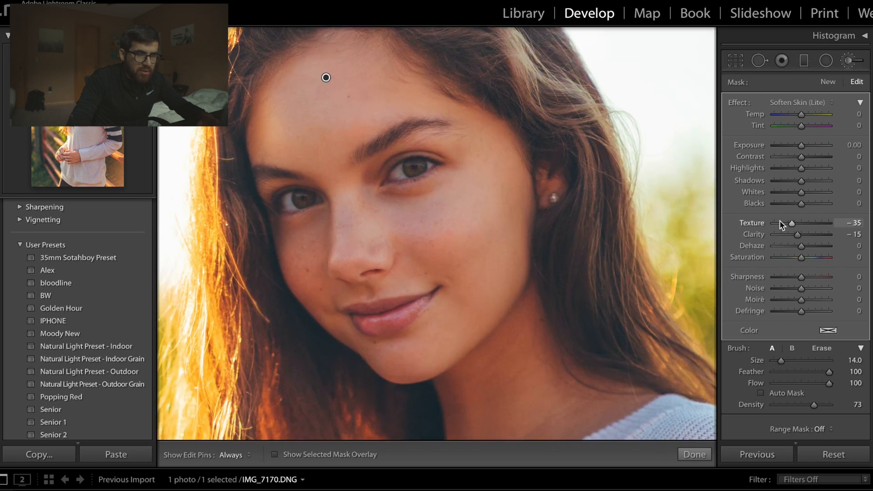
{"action": "left_click_drag", "start_coordinate": [793, 228], "coordinate": [800, 230]}
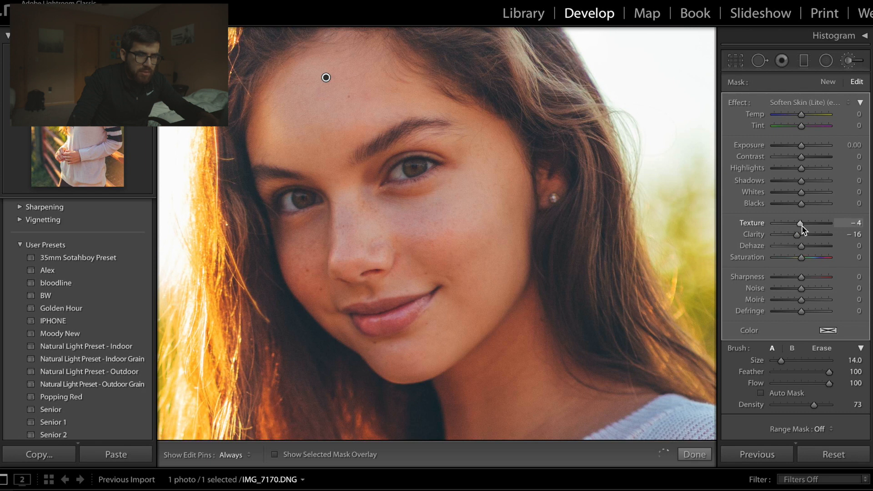
{"action": "left_click_drag", "start_coordinate": [802, 230], "coordinate": [803, 227]}
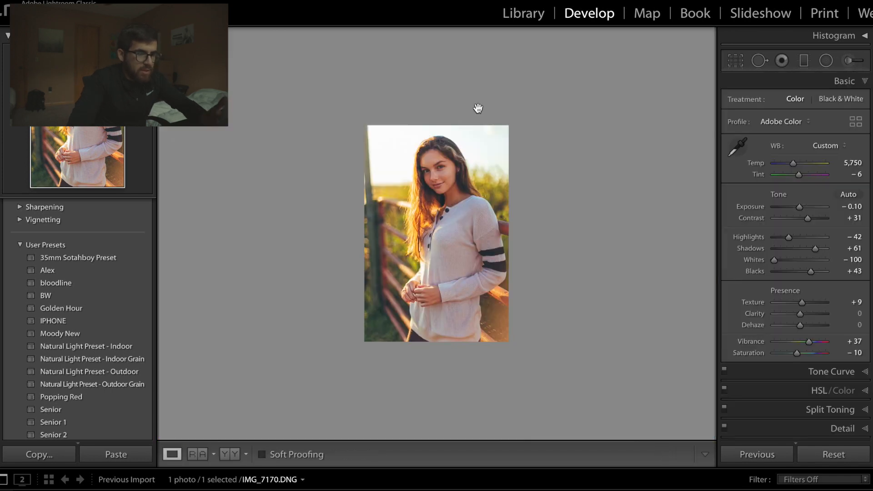
- Compare the whole edited portrait with its original version several times
{"action": "key", "text": "backslash"}
{"action": "key", "text": "backslash"}
{"action": "key", "text": "backslash"}
{"action": "key", "text": "backslash"}
{"action": "key", "text": "backslash"}
{"action": "key", "text": "backslash"}
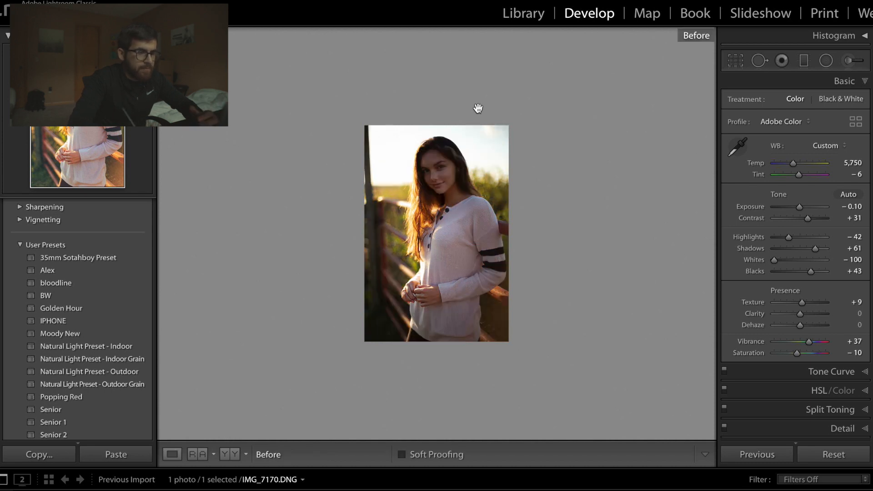
{"action": "key", "text": "backslash"}
{"action": "key", "text": "backslash"}
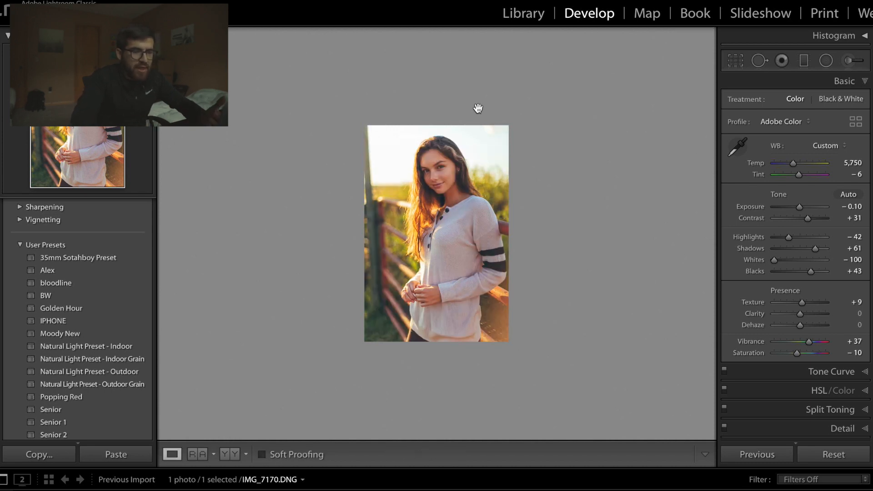
- Darken the right-hand eyebrow in the portrait with a new adjustment brush using the Burn 1 effect at size 8
{"action": "left_click", "coordinate": [478, 108]}
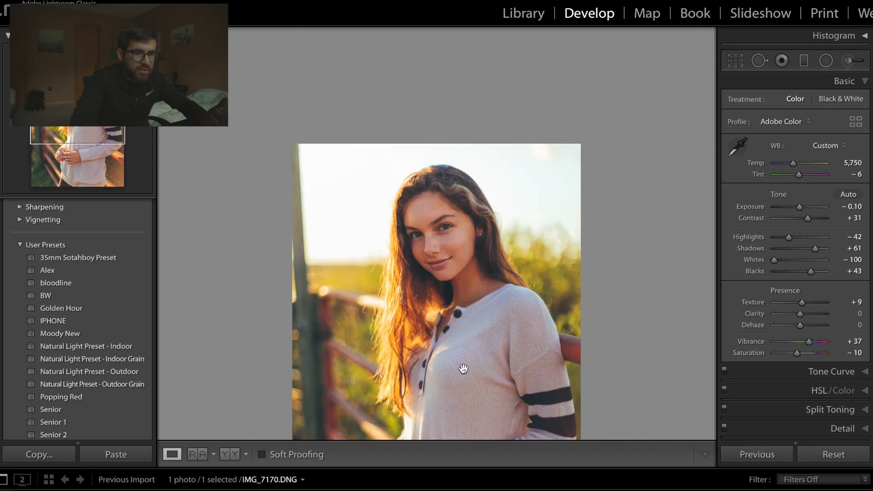
{"action": "left_click", "coordinate": [466, 285]}
{"action": "scroll", "coordinate": [465, 285], "scroll_direction": "up", "scroll_amount": 5}
{"action": "scroll", "coordinate": [466, 281], "scroll_direction": "down", "scroll_amount": 4}
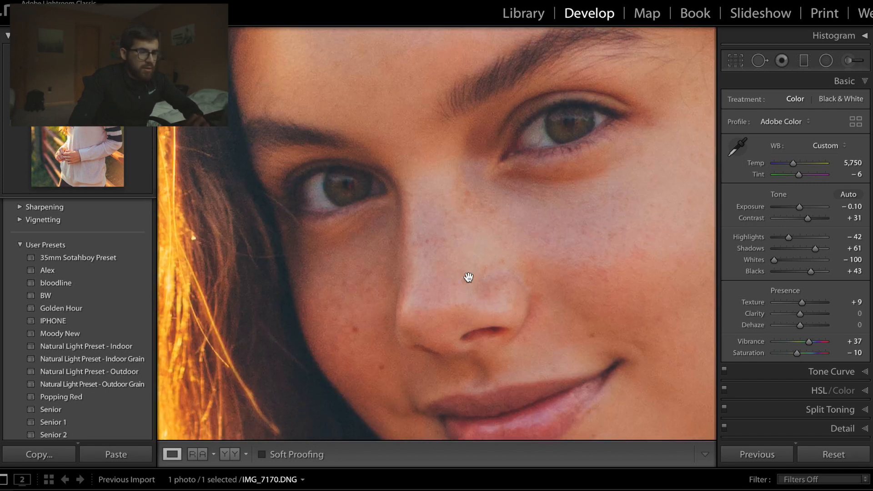
{"action": "scroll", "coordinate": [468, 277], "scroll_direction": "up", "scroll_amount": 3}
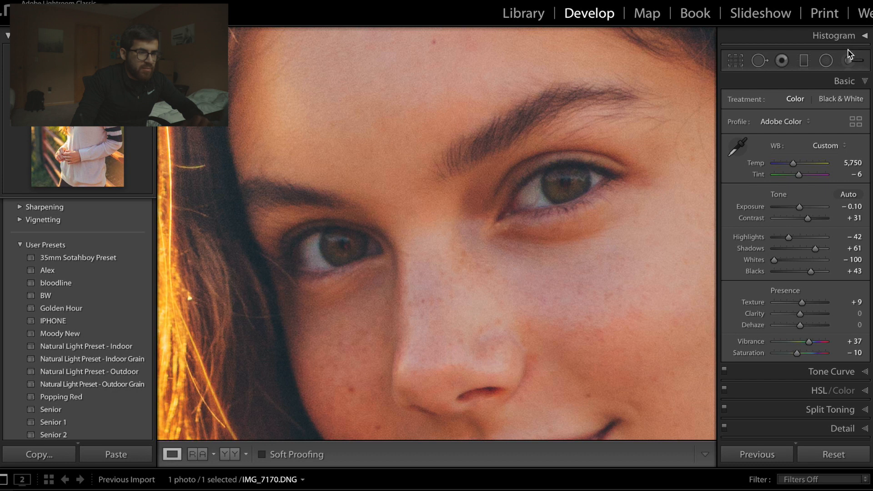
{"action": "left_click", "coordinate": [849, 59]}
{"action": "left_click", "coordinate": [789, 102]}
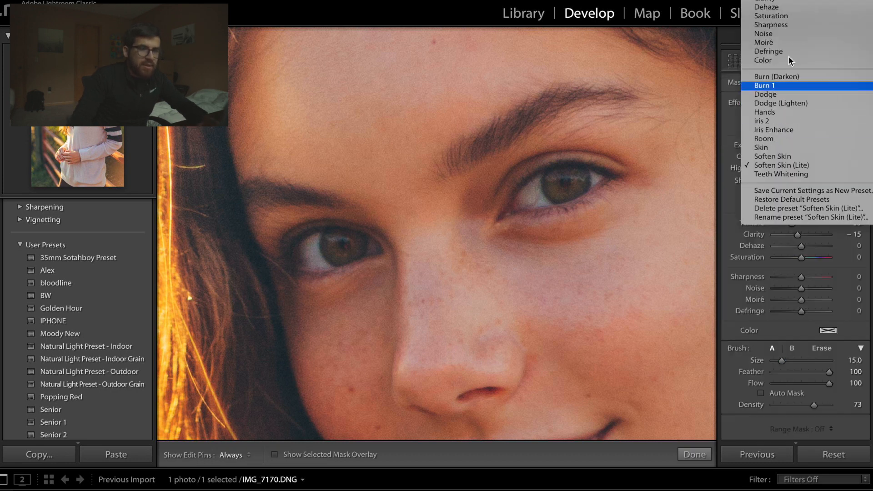
{"action": "scroll", "coordinate": [790, 61], "scroll_direction": "up", "scroll_amount": 3}
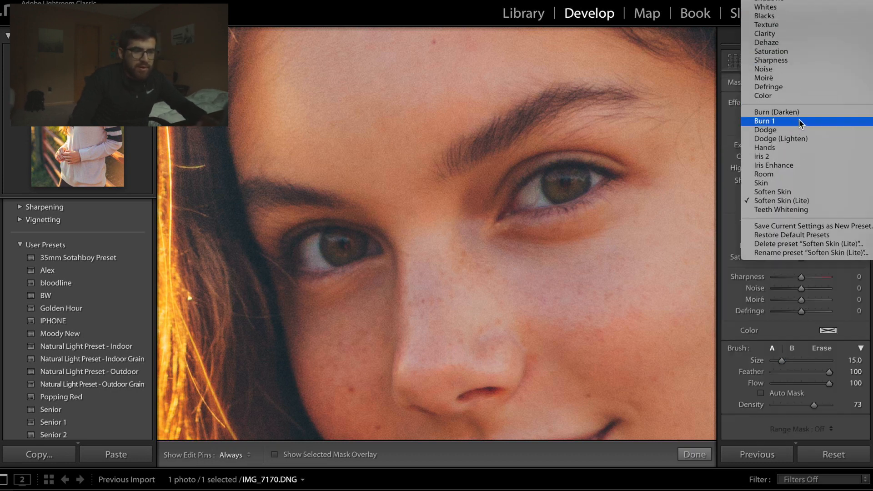
{"action": "left_click", "coordinate": [800, 121]}
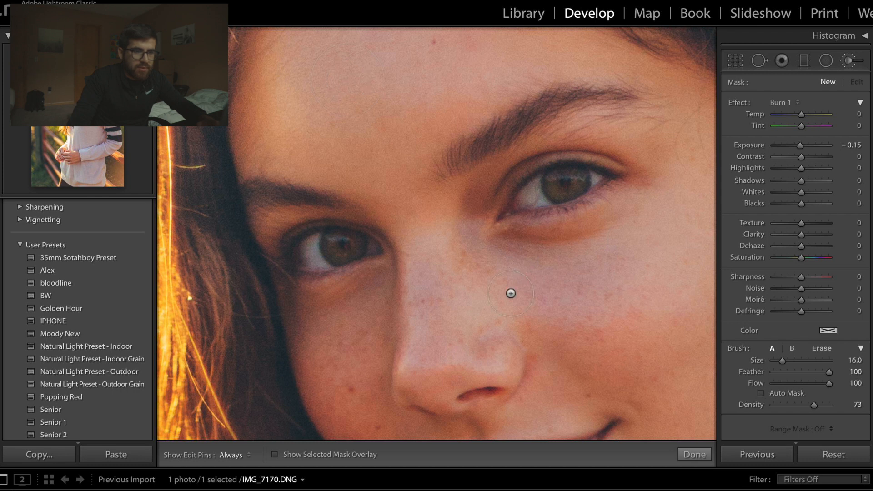
{"action": "scroll", "coordinate": [448, 157], "scroll_direction": "down", "scroll_amount": 6}
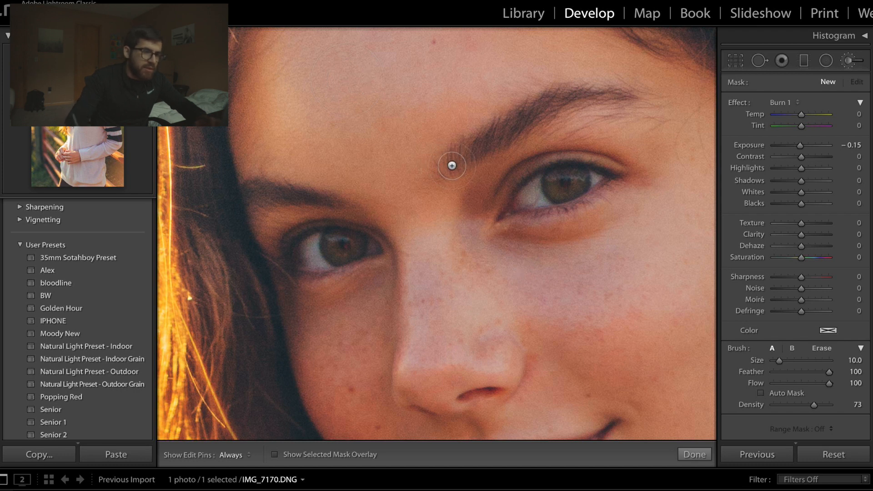
{"action": "scroll", "coordinate": [475, 146], "scroll_direction": "down", "scroll_amount": 2}
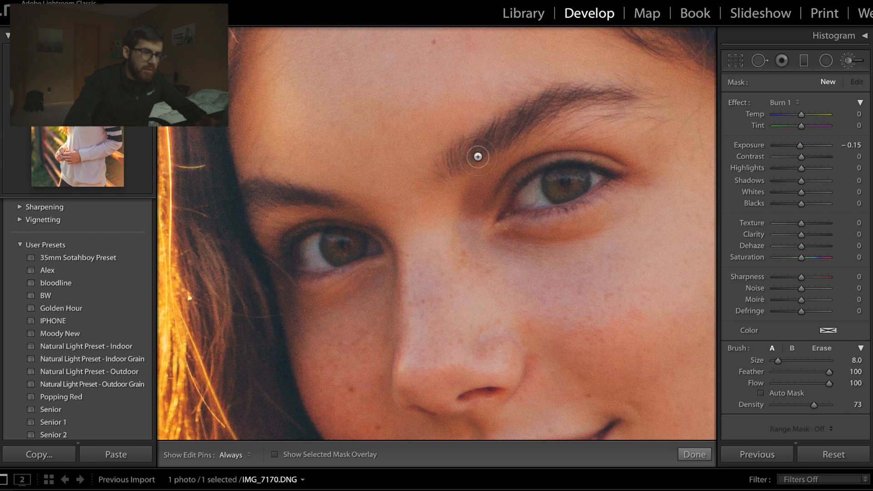
{"action": "key", "text": "h"}
{"action": "left_click_drag", "start_coordinate": [471, 164], "coordinate": [482, 154]}
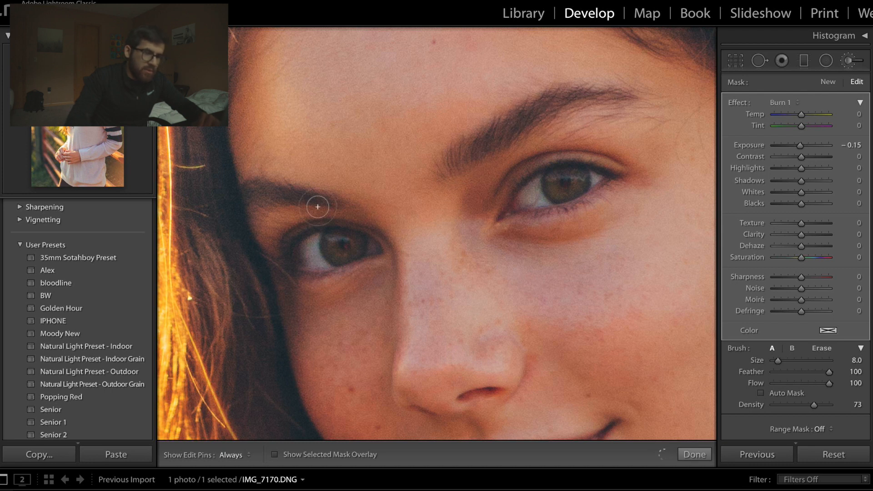
- Extend the Burn 1 mask over the left-hand eyebrow with brush size 5 and show the mask overlay
{"action": "scroll", "coordinate": [334, 199], "scroll_direction": "down", "scroll_amount": 3}
{"action": "mouse_move", "coordinate": [311, 197]}
{"action": "left_mouse_down"}
{"action": "mouse_move", "coordinate": [261, 210]}
{"action": "mouse_move", "coordinate": [246, 206]}
{"action": "mouse_move", "coordinate": [276, 195]}
{"action": "left_mouse_up"}
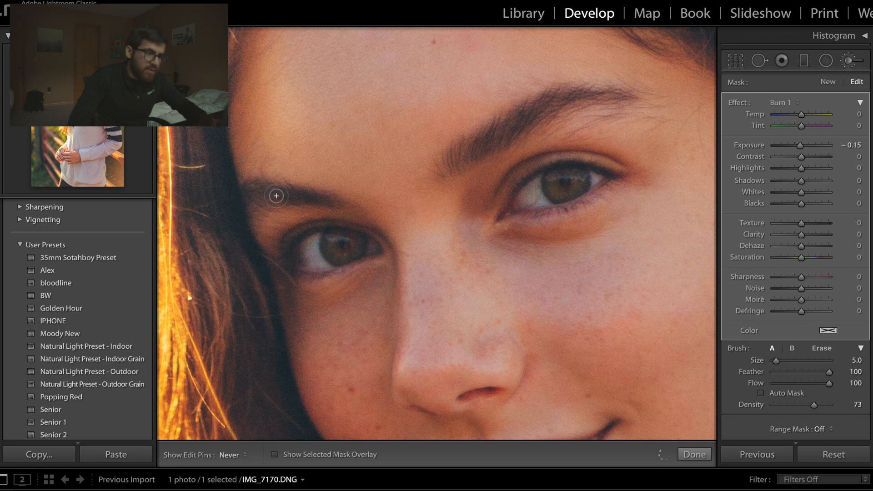
{"action": "left_click_drag", "start_coordinate": [229, 212], "coordinate": [272, 198]}
{"action": "left_click_drag", "start_coordinate": [287, 231], "coordinate": [344, 233]}
{"action": "scroll", "coordinate": [346, 237], "scroll_direction": "down", "scroll_amount": 1}
{"action": "scroll", "coordinate": [339, 230], "scroll_direction": "down", "scroll_amount": 1}
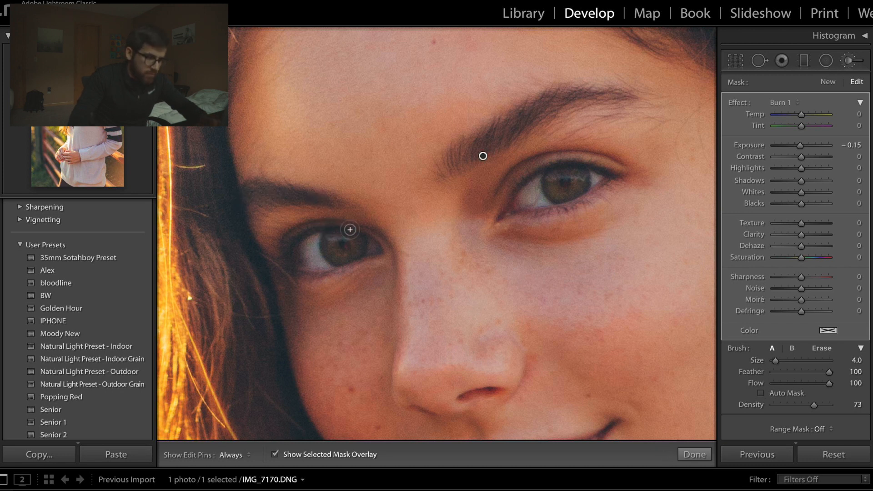
{"action": "key", "text": "o"}
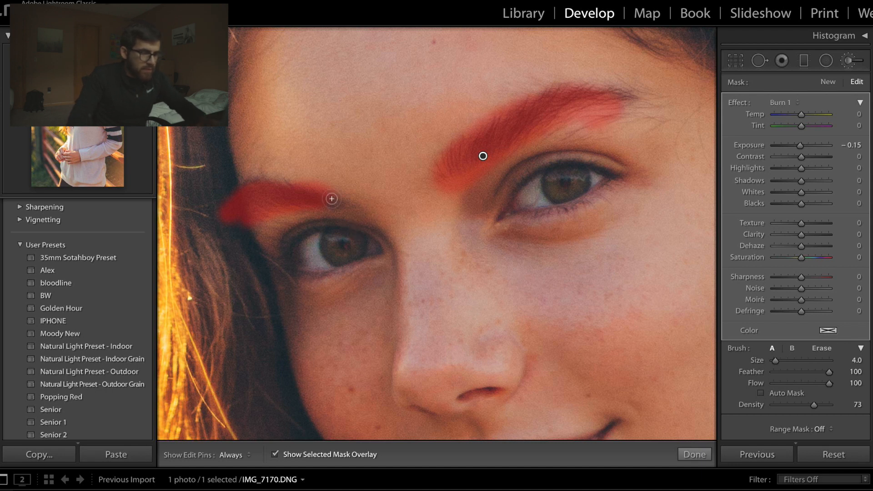
{"action": "key", "text": "h"}
{"action": "scroll", "coordinate": [314, 197], "scroll_direction": "up", "scroll_amount": 2}
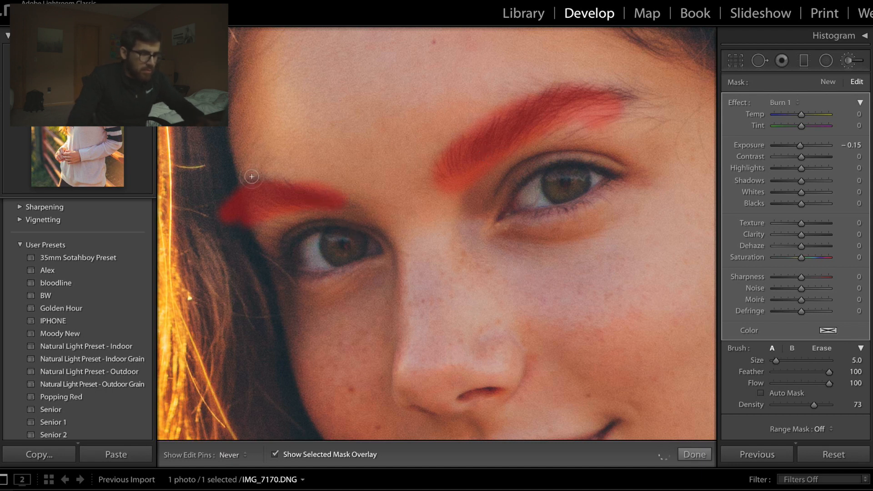
- Erase the Burn 1 mask from the hair beside the left-hand eyebrow's outer end, and hide the mask overlay
{"action": "key", "text": "h"}
{"action": "mouse_move", "coordinate": [221, 222]}
{"action": "left_mouse_down"}
{"action": "mouse_move", "coordinate": [237, 270]}
{"action": "mouse_move", "coordinate": [220, 190]}
{"action": "mouse_move", "coordinate": [233, 269]}
{"action": "mouse_move", "coordinate": [236, 242]}
{"action": "mouse_move", "coordinate": [227, 229]}
{"action": "mouse_move", "coordinate": [223, 239]}
{"action": "mouse_move", "coordinate": [236, 245]}
{"action": "mouse_move", "coordinate": [245, 275]}
{"action": "left_mouse_up"}
{"action": "key", "text": "bracketleft"}
{"action": "key", "text": "bracketleft"}
{"action": "key", "text": "bracketleft"}
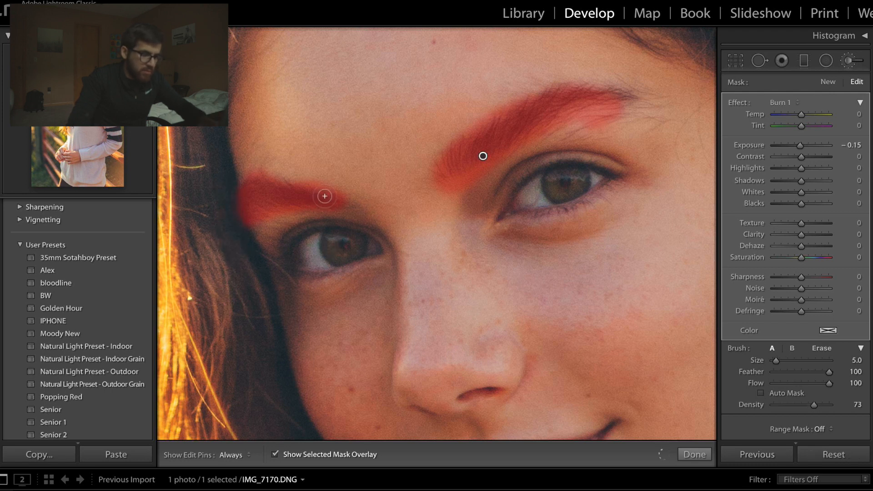
{"action": "key", "text": "o"}
- Darken the lash lines of both eyes within the Burn 1 mask using brush sizes 1 to 3, and finish the brush adjustment
{"action": "mouse_move", "coordinate": [362, 232]}
{"action": "left_mouse_down"}
{"action": "mouse_move", "coordinate": [319, 227]}
{"action": "mouse_move", "coordinate": [295, 238]}
{"action": "mouse_move", "coordinate": [287, 245]}
{"action": "mouse_move", "coordinate": [298, 274]}
{"action": "left_mouse_up"}
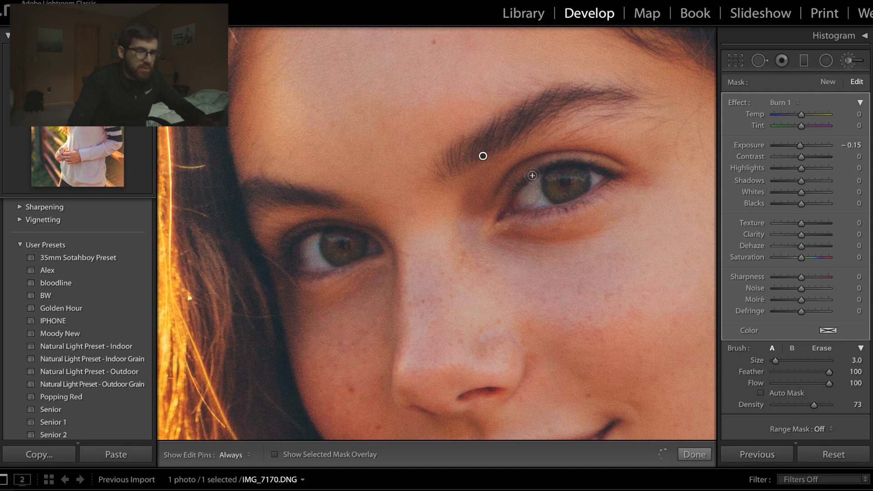
{"action": "key", "text": "bracketright"}
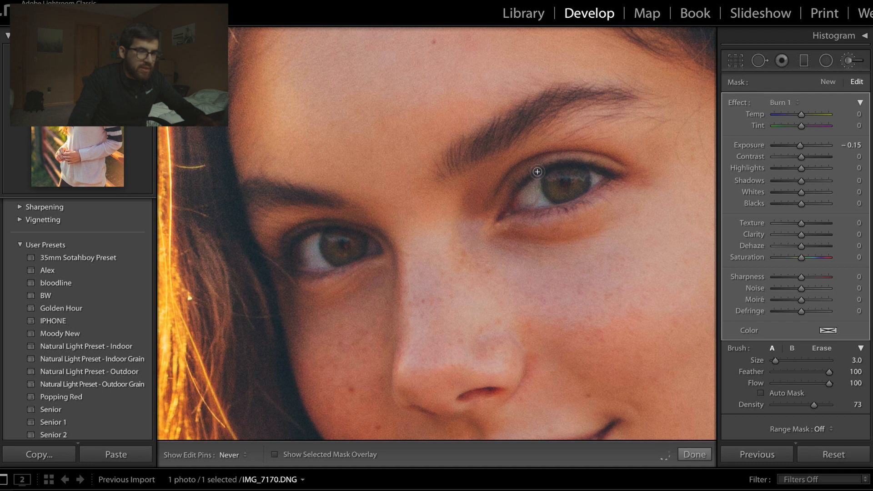
{"action": "mouse_move", "coordinate": [537, 172]}
{"action": "left_mouse_down"}
{"action": "mouse_move", "coordinate": [591, 168]}
{"action": "mouse_move", "coordinate": [604, 190]}
{"action": "left_mouse_up"}
{"action": "key", "text": "h"}
{"action": "key", "text": "bracketleft"}
{"action": "key", "text": "bracketleft"}
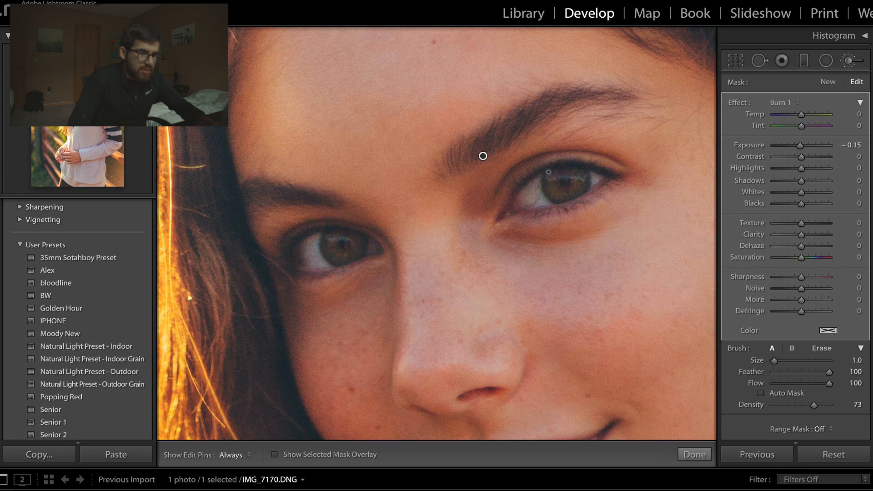
{"action": "key", "text": "h"}
{"action": "key", "text": "h"}
{"action": "key", "text": "h"}
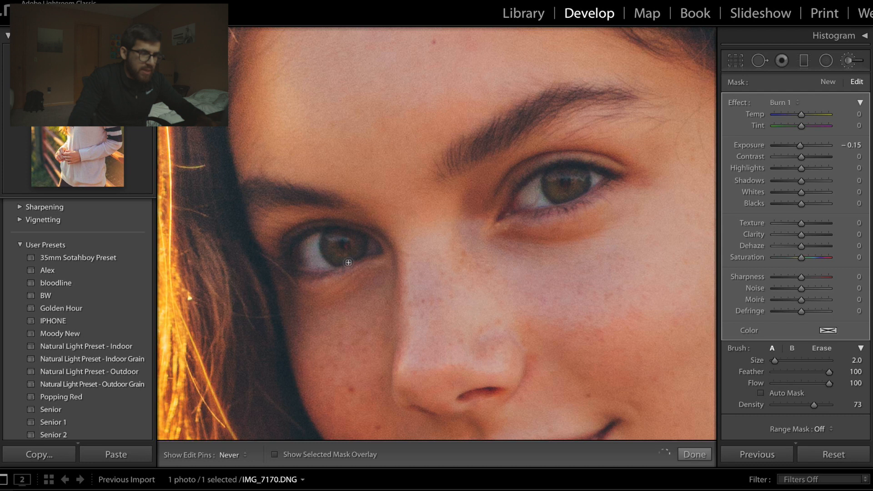
{"action": "key", "text": "h"}
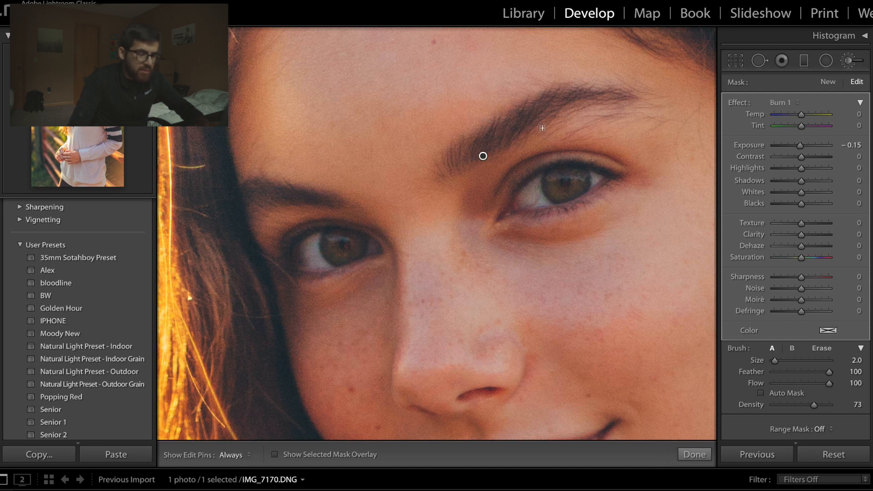
{"action": "key", "text": "k"}
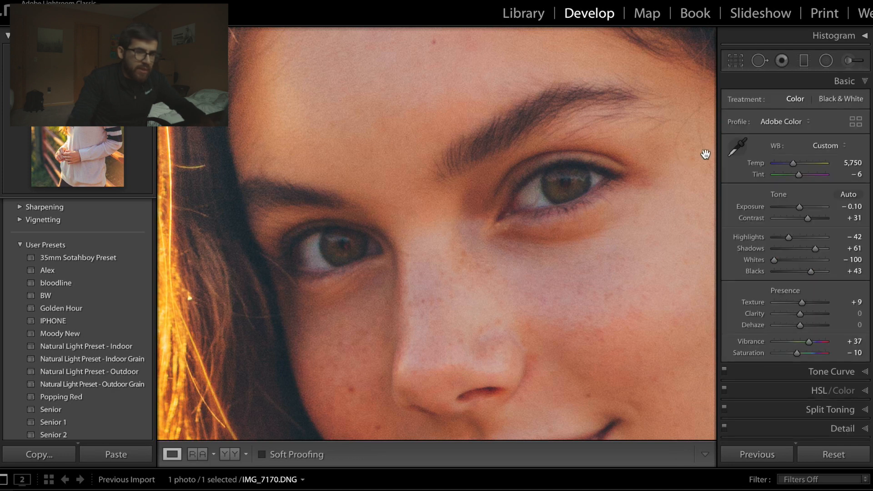
- Darken both pupils with a new Burn (Darken) brush at exposure −0.30 and size 3, and finish the adjustment
{"action": "key", "text": "k"}
{"action": "left_click", "coordinate": [773, 103]}
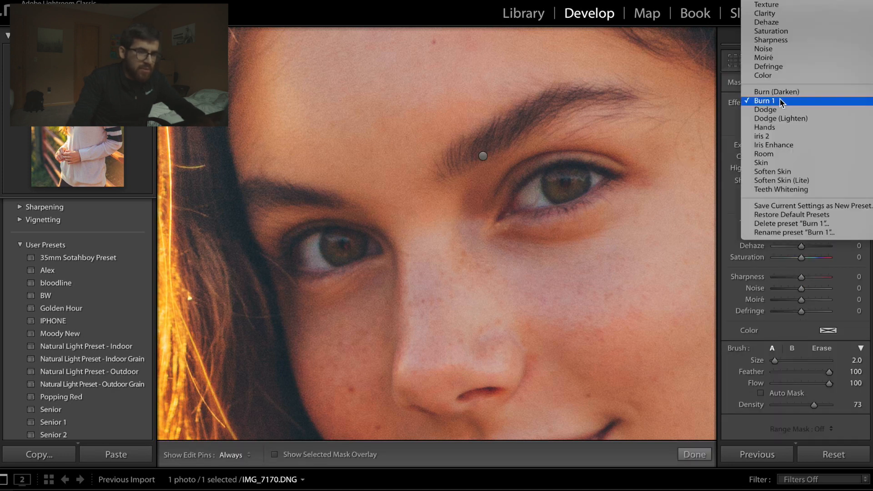
{"action": "left_click", "coordinate": [764, 87]}
{"action": "scroll", "coordinate": [551, 202], "scroll_direction": "up", "scroll_amount": 2}
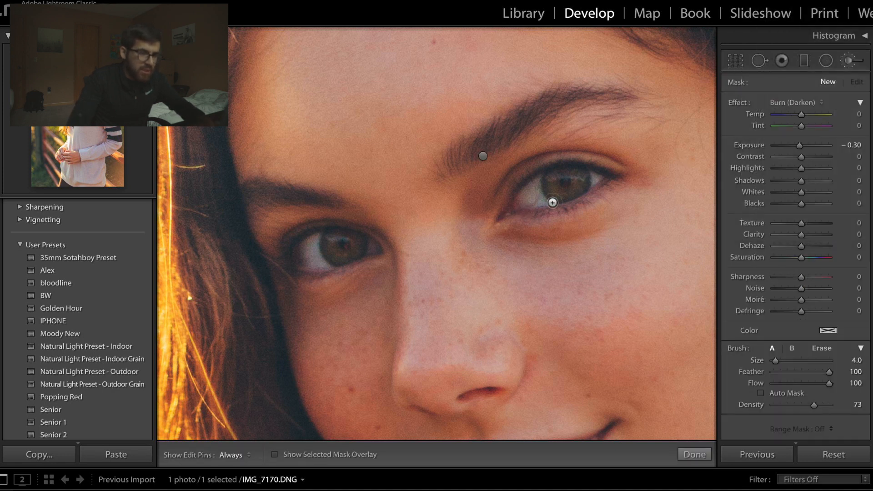
{"action": "scroll", "coordinate": [568, 183], "scroll_direction": "down", "scroll_amount": 1}
{"action": "key", "text": "ctrl+equal"}
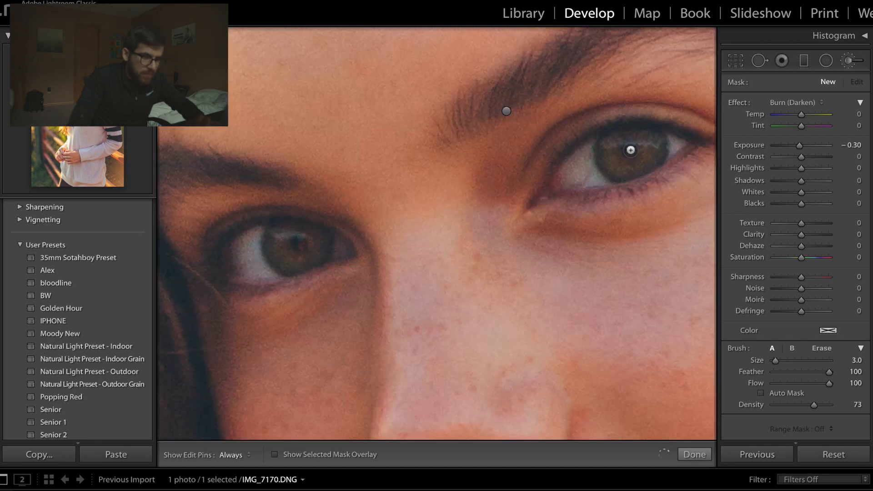
{"action": "key", "text": "h"}
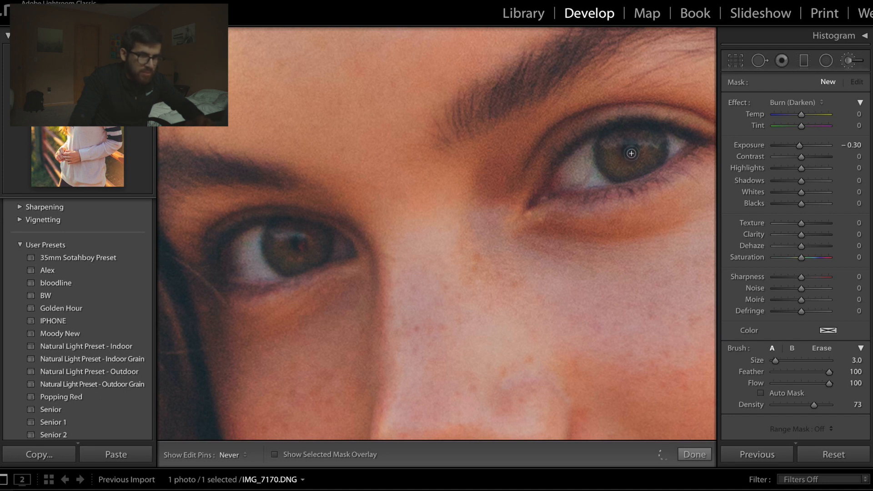
{"action": "left_click_drag", "start_coordinate": [631, 152], "coordinate": [633, 158]}
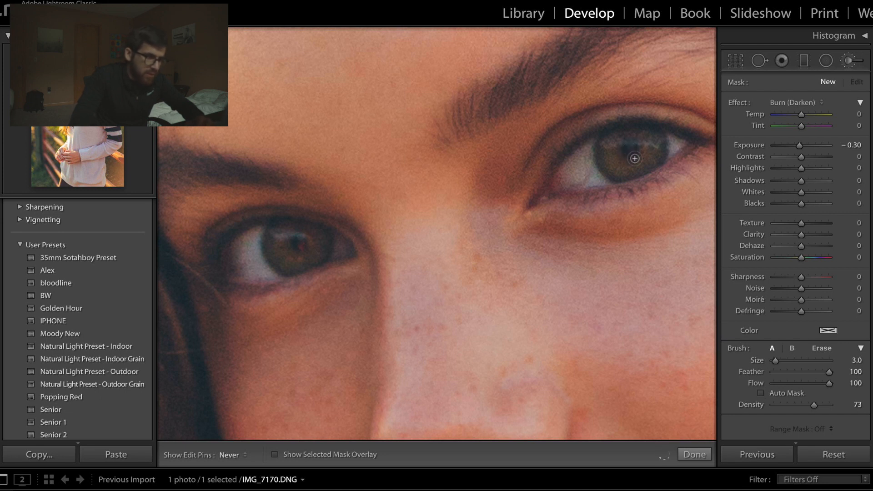
{"action": "key", "text": "h"}
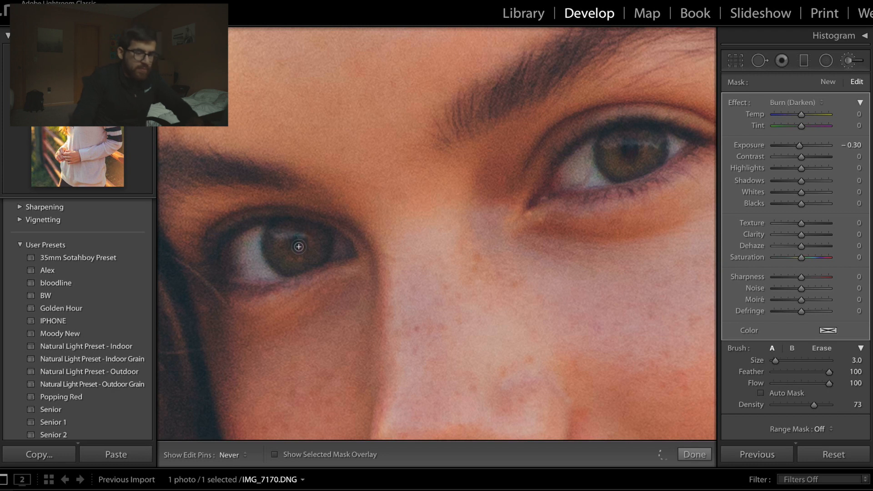
{"action": "key", "text": "h"}
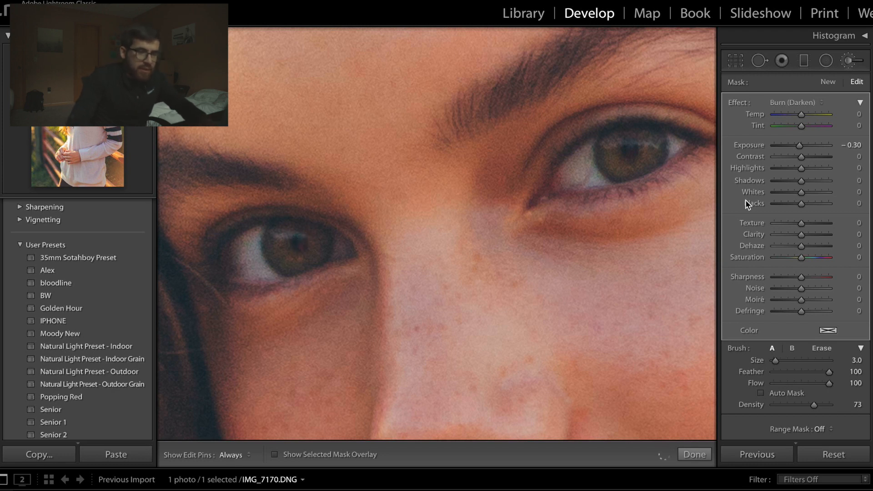
{"action": "key", "text": "k"}
{"action": "key", "text": "k"}
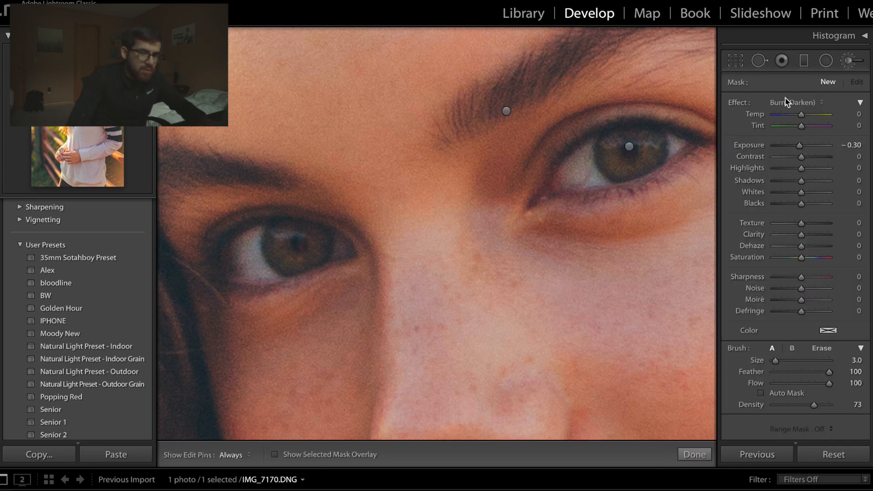
- Brighten the whites of both eyes with a new Dodge brush at exposure 0.15 and size 4, and finish the adjustment
{"action": "left_click", "coordinate": [789, 102]}
{"action": "left_click", "coordinate": [790, 120]}
{"action": "scroll", "coordinate": [577, 168], "scroll_direction": "up", "scroll_amount": 1}
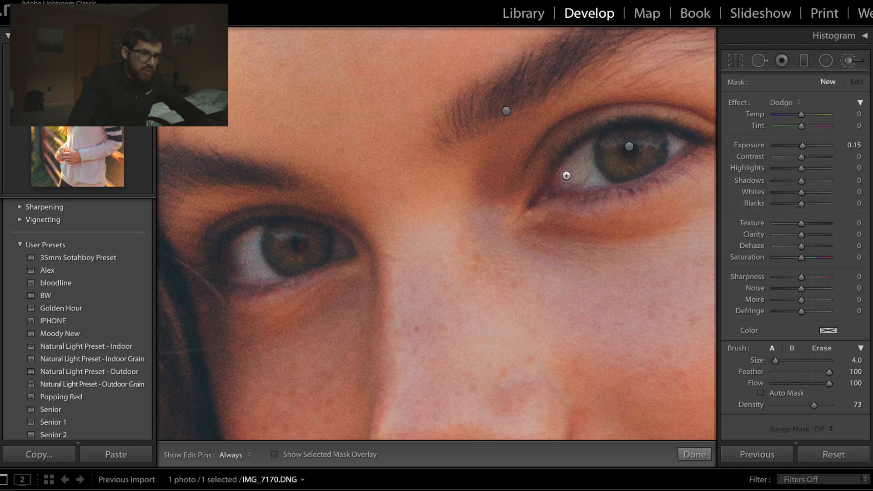
{"action": "key", "text": "h"}
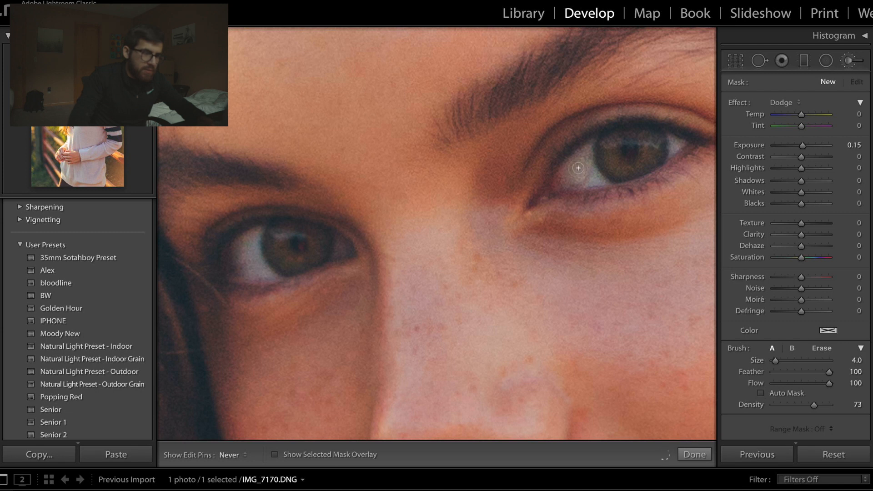
{"action": "mouse_move", "coordinate": [620, 169]}
{"action": "left_mouse_down"}
{"action": "mouse_move", "coordinate": [682, 144]}
{"action": "mouse_move", "coordinate": [667, 147]}
{"action": "left_mouse_up"}
{"action": "key", "text": "h"}
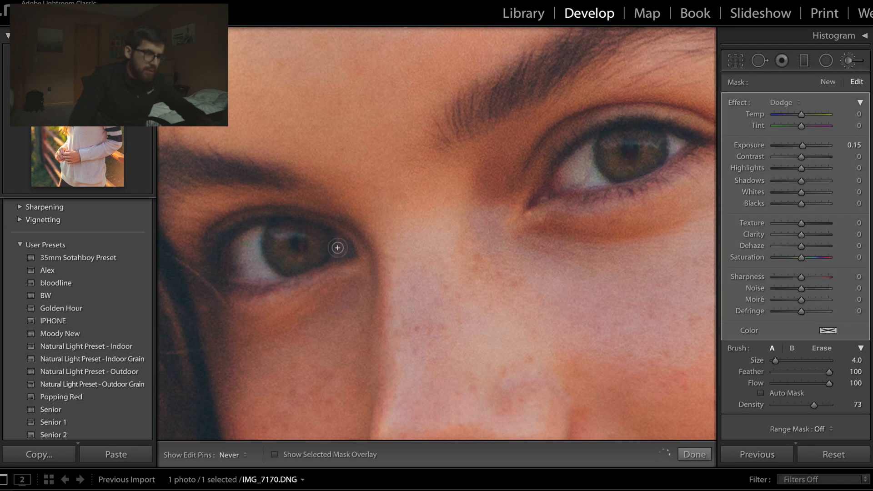
{"action": "key", "text": "h"}
{"action": "key", "text": "h"}
{"action": "mouse_move", "coordinate": [252, 250]}
{"action": "left_mouse_down"}
{"action": "mouse_move", "coordinate": [255, 278]}
{"action": "mouse_move", "coordinate": [265, 278]}
{"action": "mouse_move", "coordinate": [234, 268]}
{"action": "mouse_move", "coordinate": [255, 236]}
{"action": "left_mouse_up"}
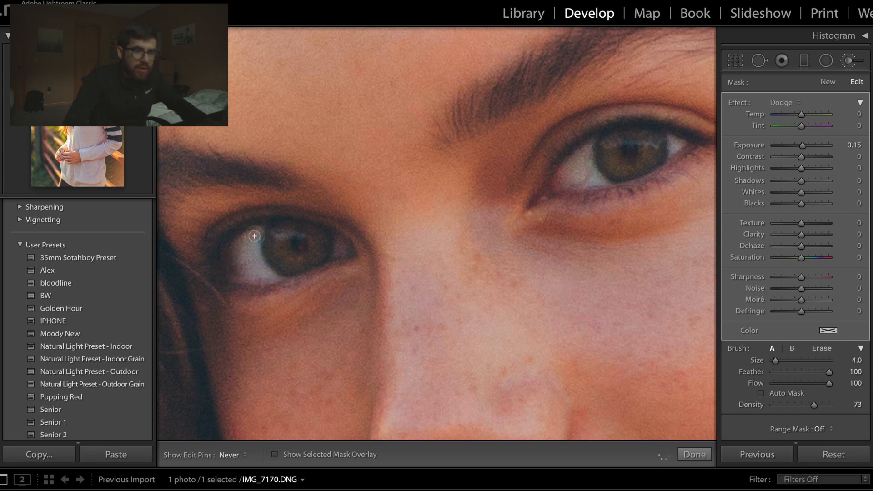
{"action": "key", "text": "h"}
{"action": "key", "text": "k"}
{"action": "key", "text": "k"}
- Brighten the irises of both eyes with a new iris 2 brush at exposure 0.92 and size 4
{"action": "left_click", "coordinate": [792, 100]}
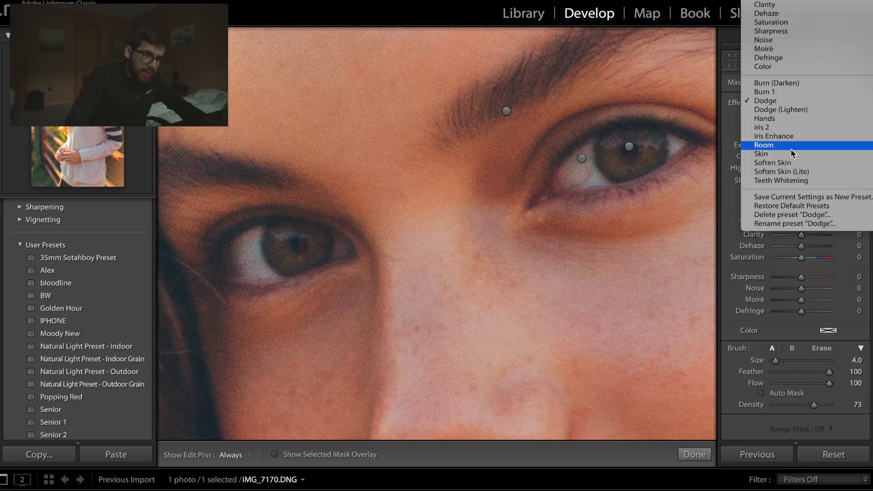
{"action": "left_click", "coordinate": [796, 128]}
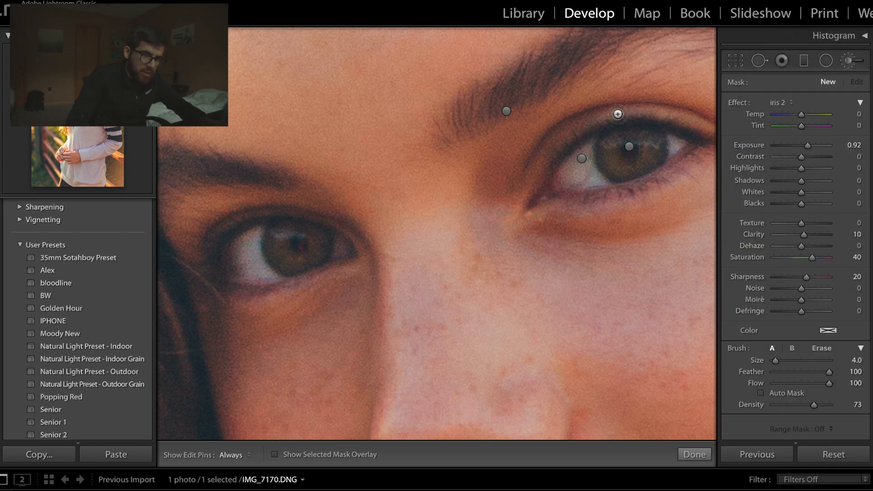
{"action": "mouse_move", "coordinate": [615, 142]}
{"action": "left_mouse_down"}
{"action": "mouse_move", "coordinate": [608, 150]}
{"action": "mouse_move", "coordinate": [616, 163]}
{"action": "left_mouse_up"}
{"action": "key", "text": "h"}
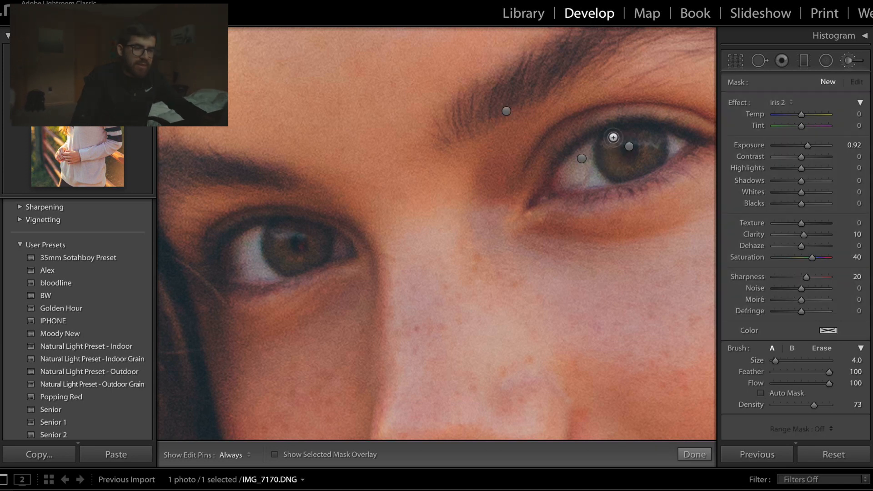
{"action": "key", "text": "h"}
{"action": "mouse_move", "coordinate": [617, 148]}
{"action": "left_mouse_down"}
{"action": "mouse_move", "coordinate": [616, 169]}
{"action": "mouse_move", "coordinate": [631, 169]}
{"action": "mouse_move", "coordinate": [652, 147]}
{"action": "mouse_move", "coordinate": [636, 172]}
{"action": "left_mouse_up"}
{"action": "mouse_move", "coordinate": [281, 257]}
{"action": "left_mouse_down"}
{"action": "mouse_move", "coordinate": [306, 260]}
{"action": "mouse_move", "coordinate": [317, 235]}
{"action": "mouse_move", "coordinate": [315, 260]}
{"action": "mouse_move", "coordinate": [290, 270]}
{"action": "left_mouse_up"}
{"action": "key", "text": "h"}
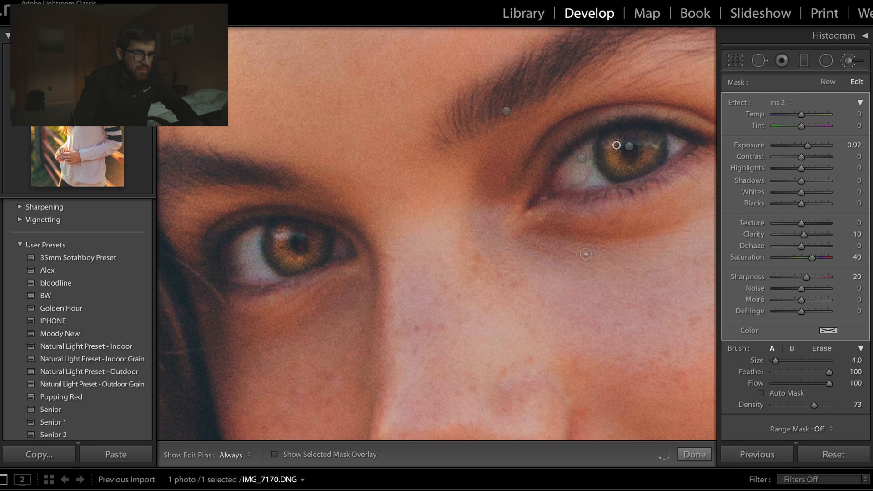
- Review the iris brightening on the portrait, lower the iris 2 brush's exposure to 0.34, and finish the adjustment
{"action": "key", "text": "z"}
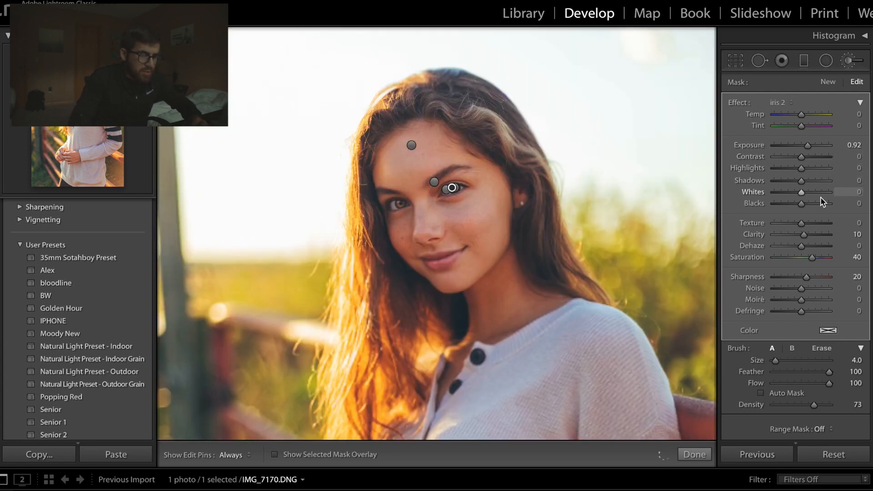
{"action": "key", "text": "k"}
{"action": "key", "text": "k"}
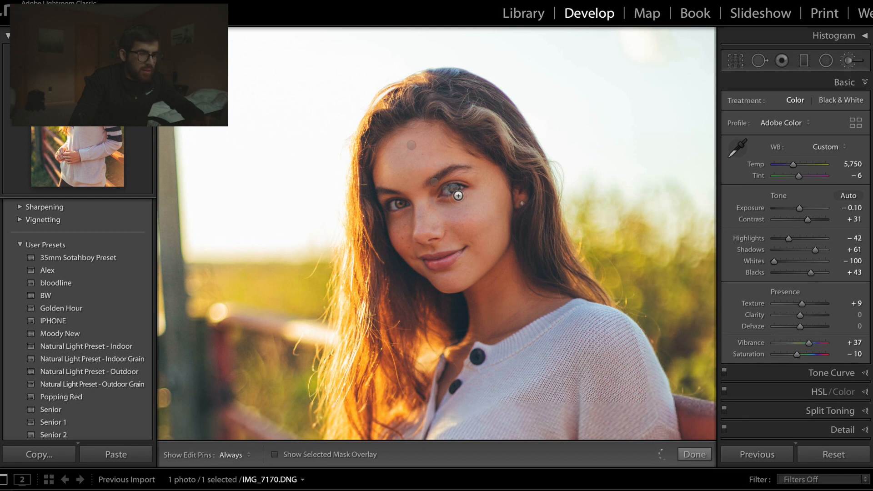
{"action": "key", "text": "z"}
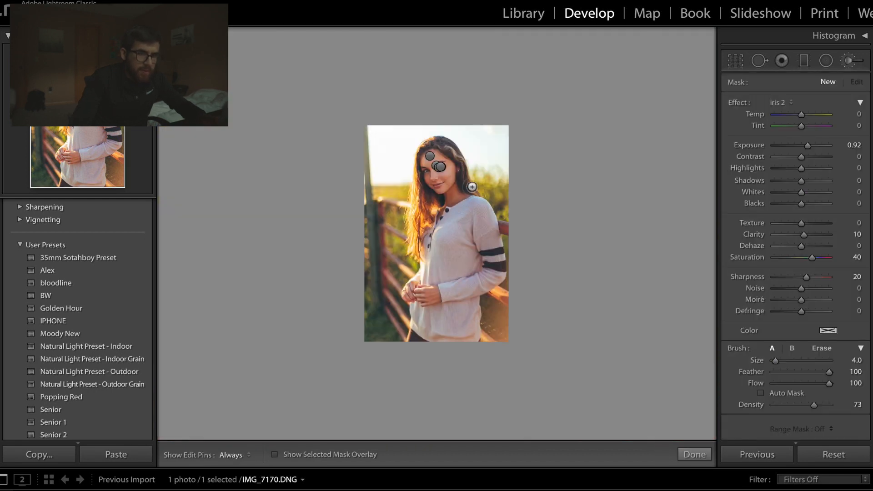
{"action": "key", "text": "z"}
{"action": "key", "text": "z"}
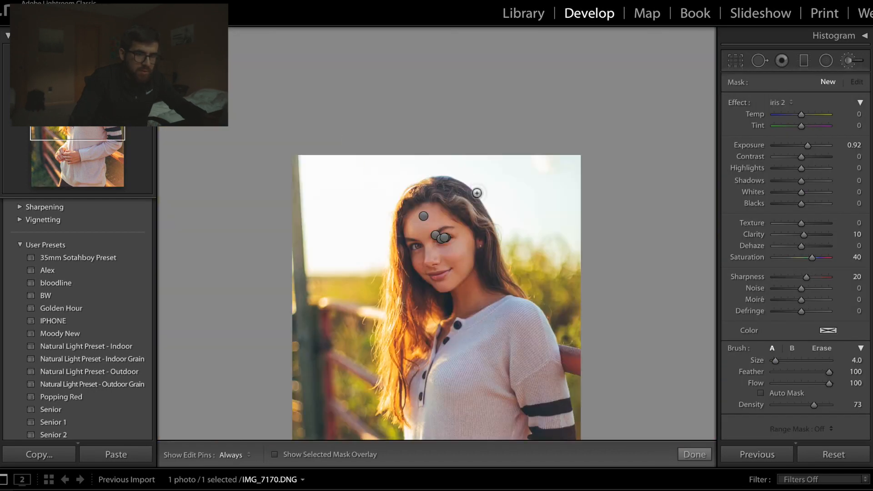
{"action": "key", "text": "z"}
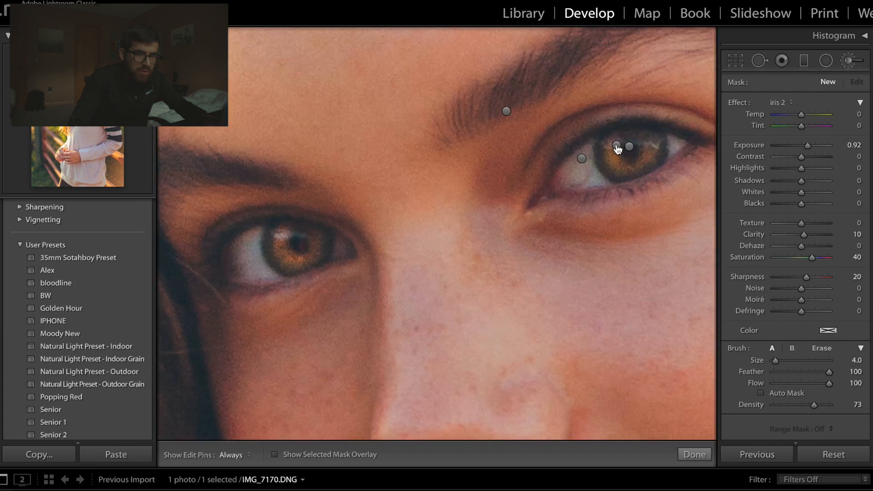
{"action": "left_click", "coordinate": [616, 146]}
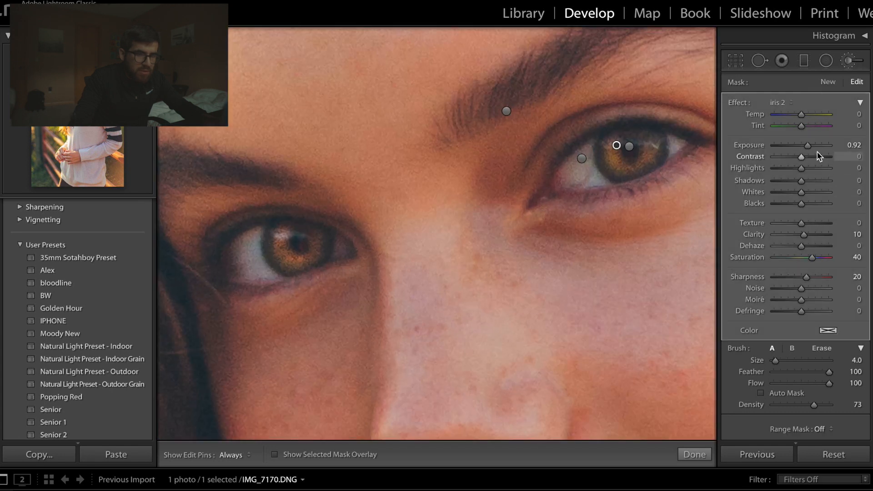
{"action": "left_click_drag", "start_coordinate": [810, 148], "coordinate": [804, 178]}
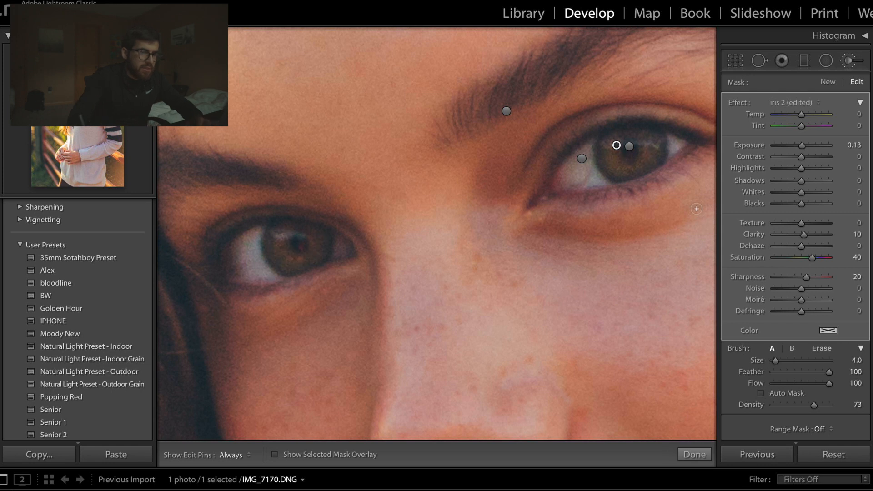
{"action": "left_click_drag", "start_coordinate": [803, 144], "coordinate": [806, 145]}
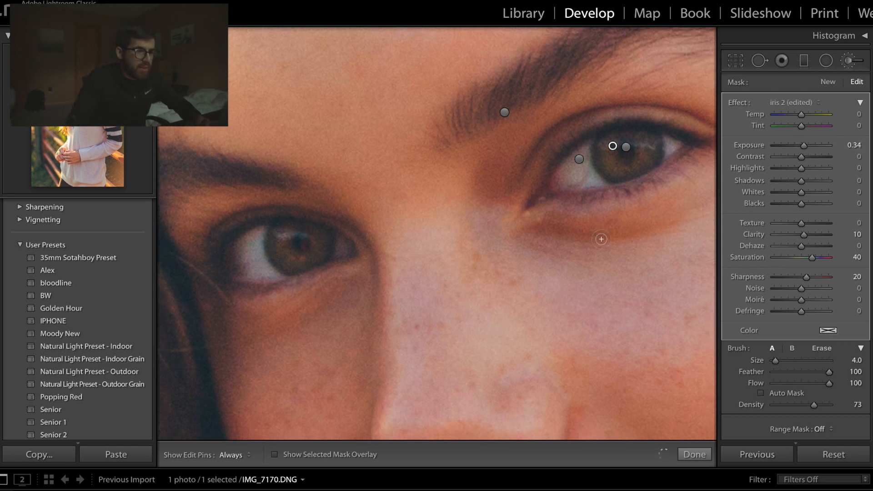
{"action": "key", "text": "z"}
{"action": "key", "text": "k"}
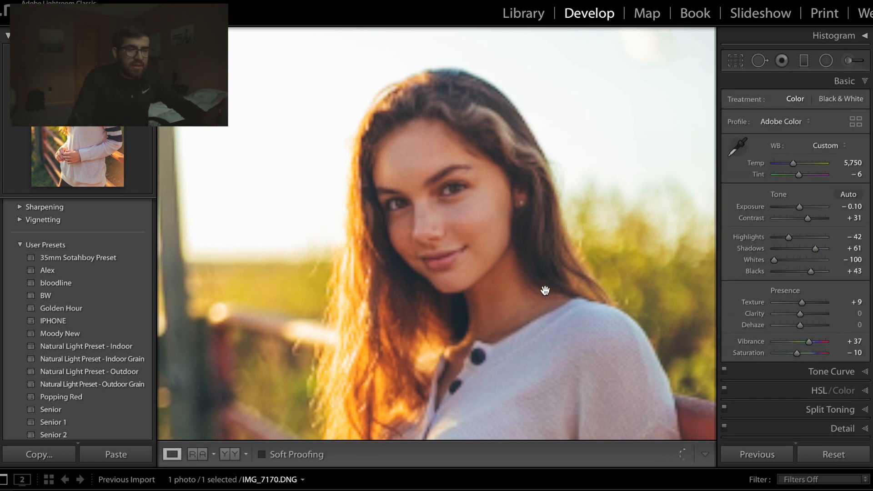
- Set the white balance temperature to 5,821 after trying cooler and warmer values, and compare the whole photo with its original
{"action": "left_click", "coordinate": [519, 214]}
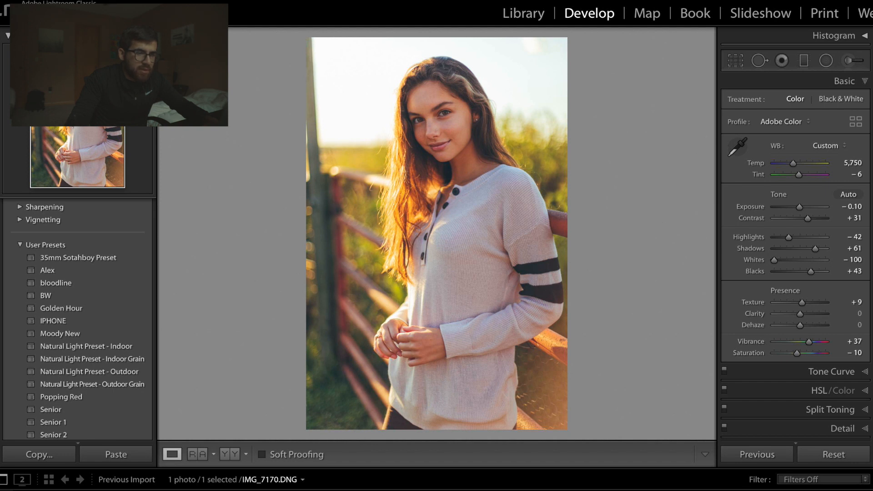
{"action": "left_click", "coordinate": [794, 164]}
{"action": "left_click_drag", "start_coordinate": [794, 164], "coordinate": [787, 164]}
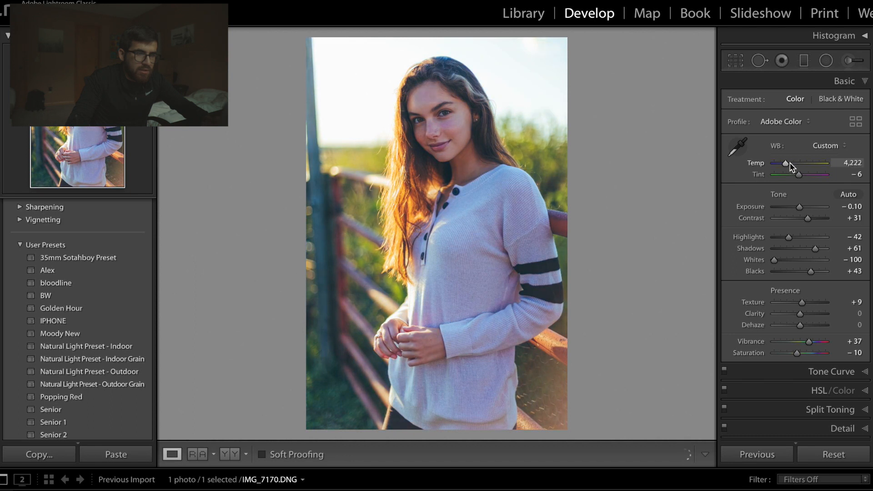
{"action": "double_click", "coordinate": [785, 166]}
{"action": "left_click_drag", "start_coordinate": [794, 164], "coordinate": [797, 168]}
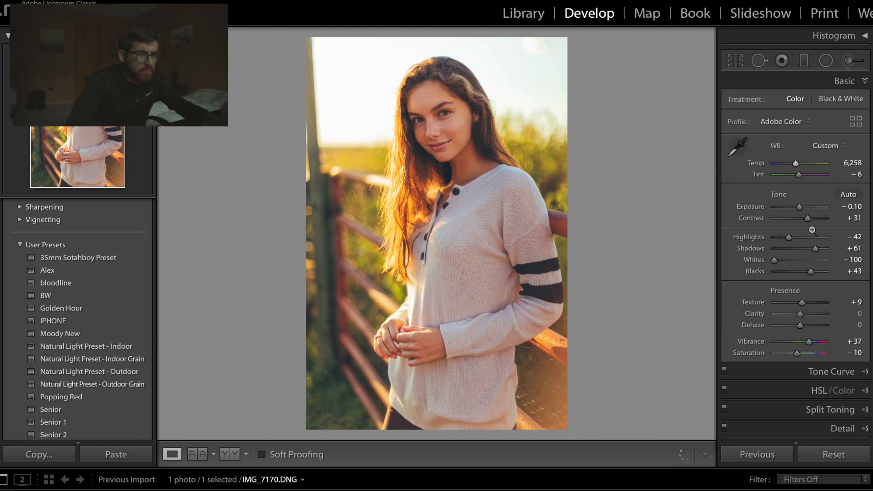
{"action": "left_click_drag", "start_coordinate": [796, 163], "coordinate": [794, 167]}
{"action": "key", "text": "backslash"}
{"action": "key", "text": "backslash"}
- Set Highlights to −74 and Shadows to +65, and review the Tone Curve settings
{"action": "left_click_drag", "start_coordinate": [788, 236], "coordinate": [818, 252]}
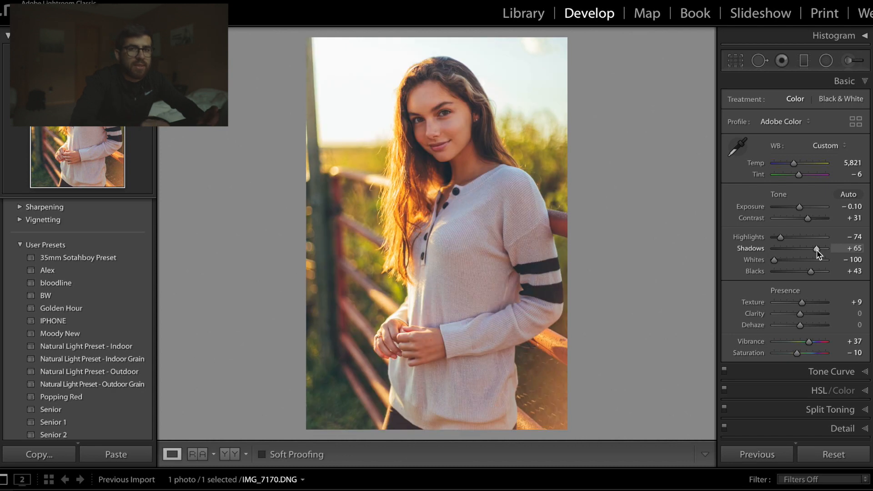
{"action": "left_click", "coordinate": [864, 82]}
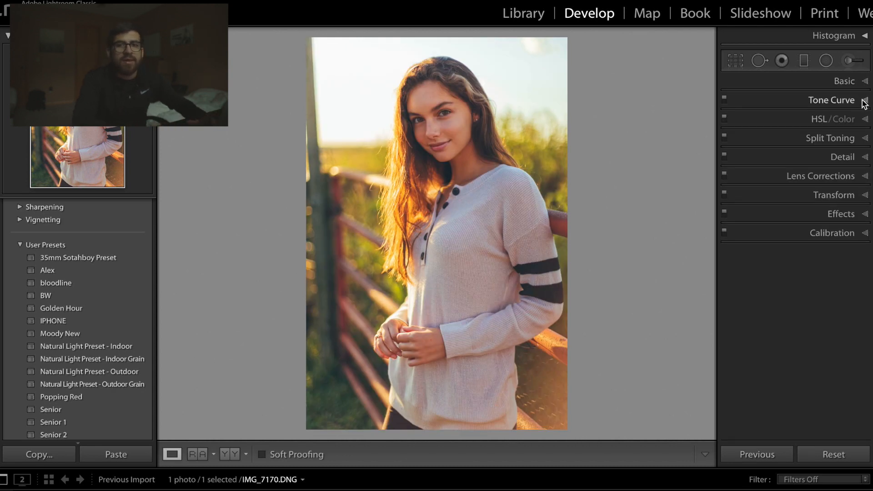
{"action": "left_click", "coordinate": [865, 101]}
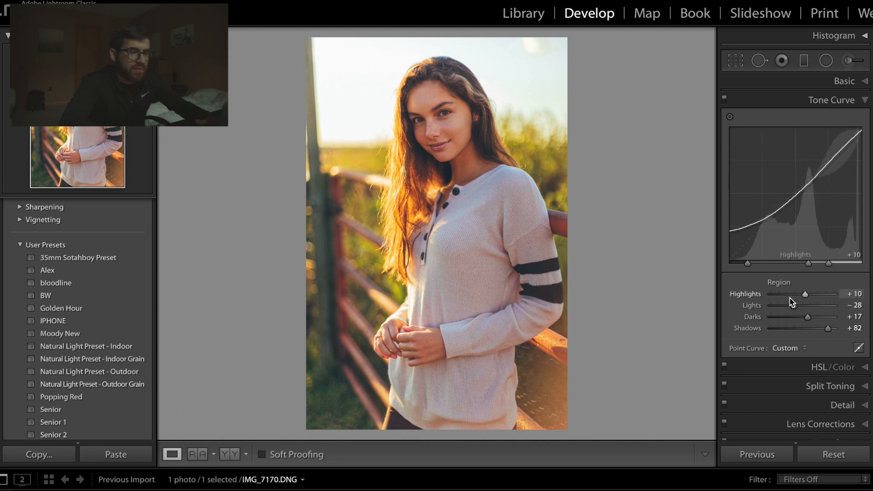
{"action": "left_click", "coordinate": [864, 100]}
- Set the yellow saturation to −10 and the yellow hue to −10 in the HSL adjustments
{"action": "left_click", "coordinate": [865, 119]}
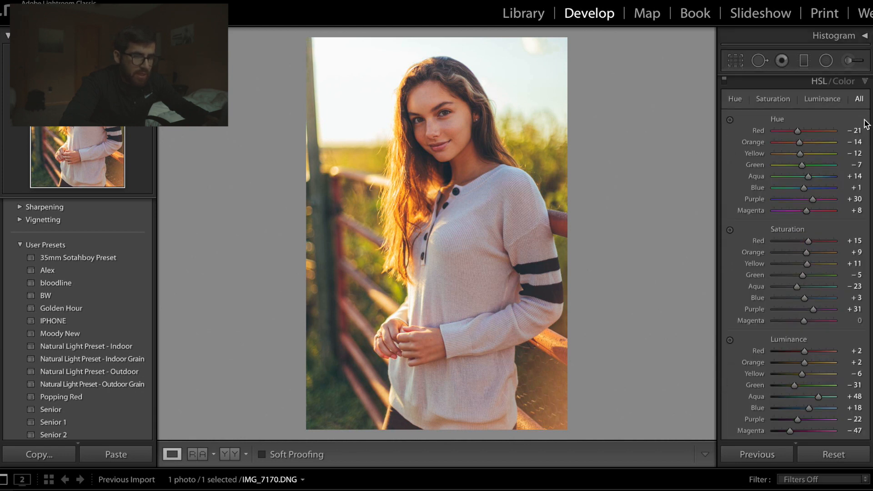
{"action": "scroll", "coordinate": [841, 200], "scroll_direction": "down", "scroll_amount": 1}
{"action": "scroll", "coordinate": [841, 205], "scroll_direction": "down", "scroll_amount": 1}
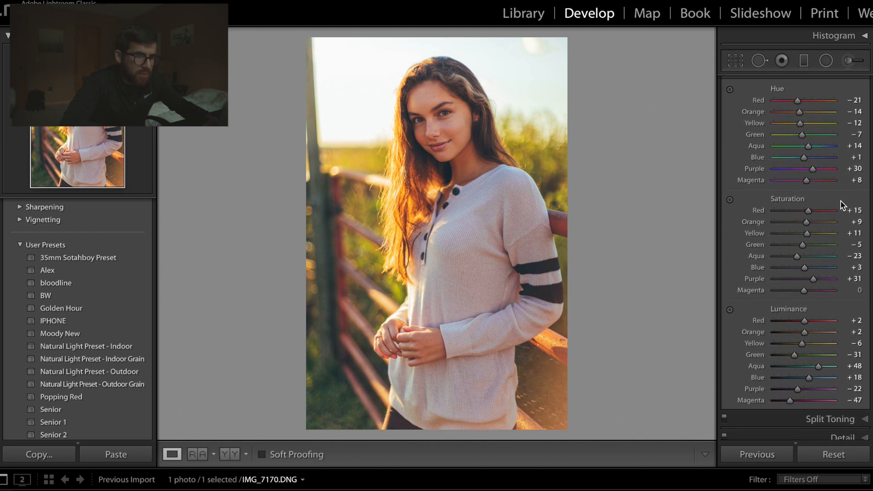
{"action": "mouse_move", "coordinate": [798, 236]}
{"action": "left_mouse_down"}
{"action": "mouse_move", "coordinate": [790, 235]}
{"action": "mouse_move", "coordinate": [798, 236]}
{"action": "left_mouse_up"}
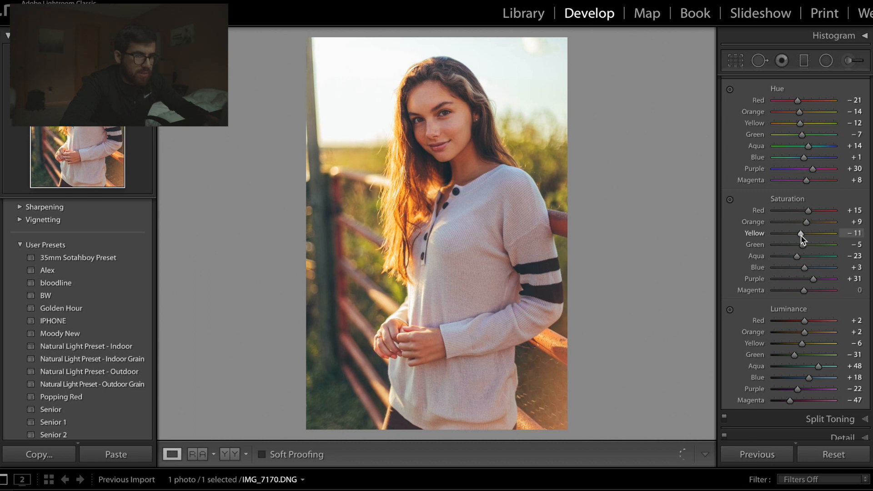
{"action": "mouse_move", "coordinate": [791, 123]}
{"action": "left_mouse_down"}
{"action": "mouse_move", "coordinate": [783, 123]}
{"action": "mouse_move", "coordinate": [799, 124]}
{"action": "left_mouse_up"}
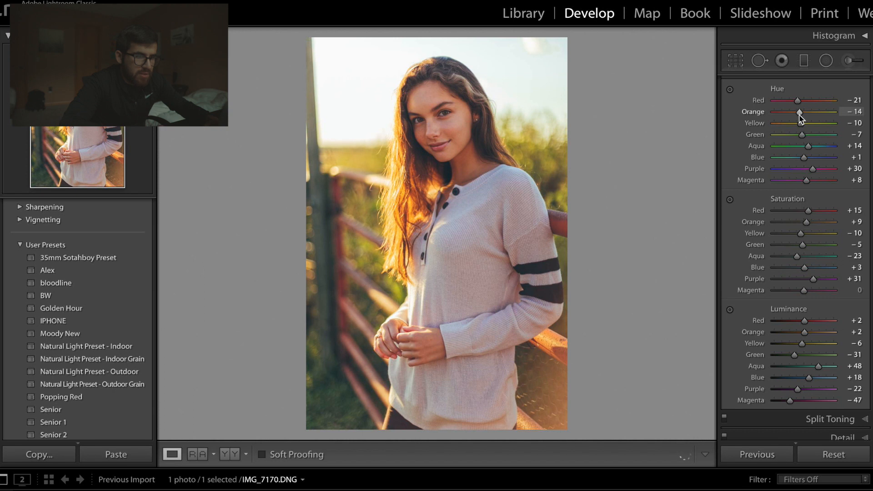
- Set the orange hue to −12, undoing the first trial value, and compare the photo with its original
{"action": "left_click_drag", "start_coordinate": [799, 113], "coordinate": [801, 117]}
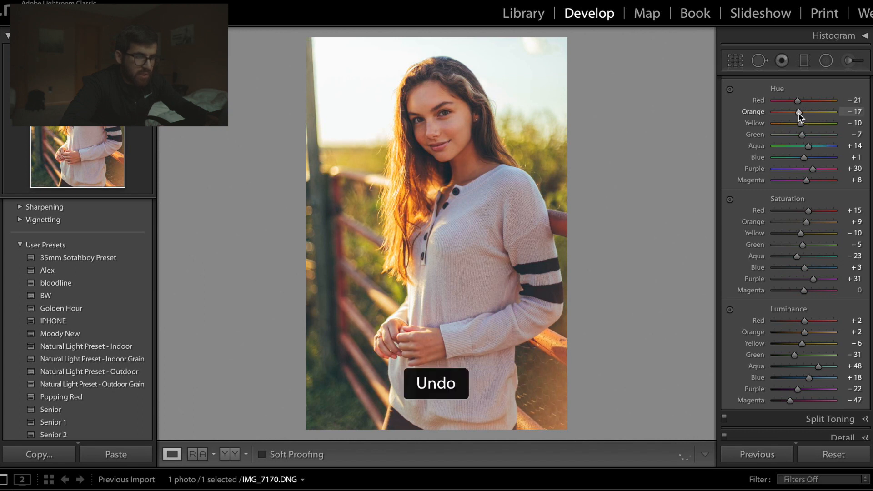
{"action": "key", "text": "ctrl+z"}
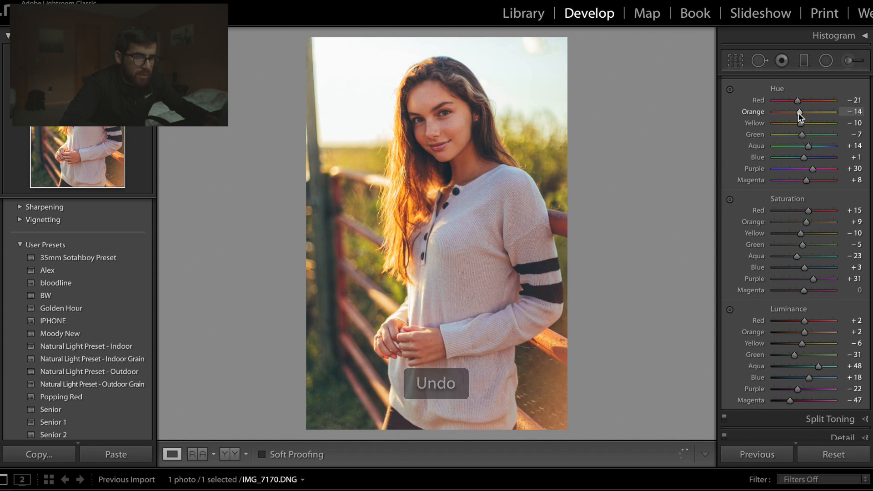
{"action": "left_click_drag", "start_coordinate": [798, 114], "coordinate": [800, 114]}
{"action": "key", "text": "backslash"}
{"action": "key", "text": "backslash"}
{"action": "key", "text": "backslash"}
{"action": "key", "text": "backslash"}
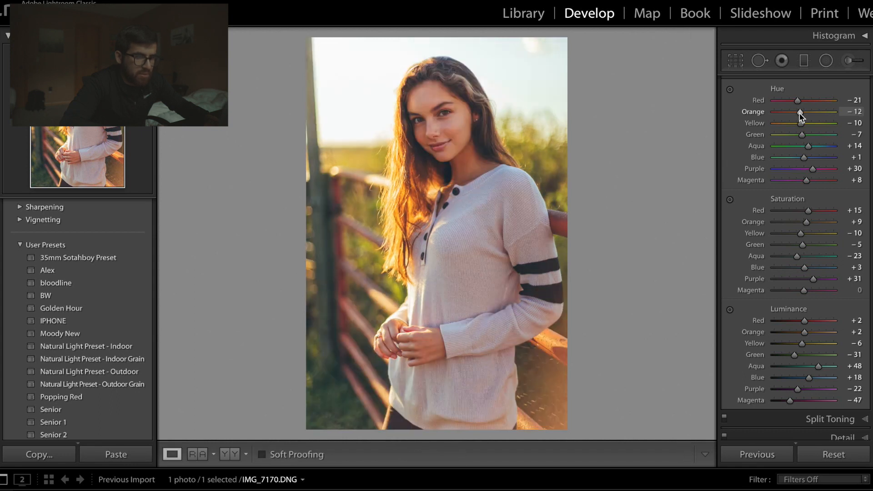
- Adjust the blues to saturation −34, luminance +37 and hue −11, comparing the photo with its original
{"action": "mouse_move", "coordinate": [806, 271]}
{"action": "left_mouse_down"}
{"action": "mouse_move", "coordinate": [787, 269]}
{"action": "mouse_move", "coordinate": [814, 268]}
{"action": "mouse_move", "coordinate": [780, 269]}
{"action": "mouse_move", "coordinate": [805, 271]}
{"action": "mouse_move", "coordinate": [794, 270]}
{"action": "left_mouse_up"}
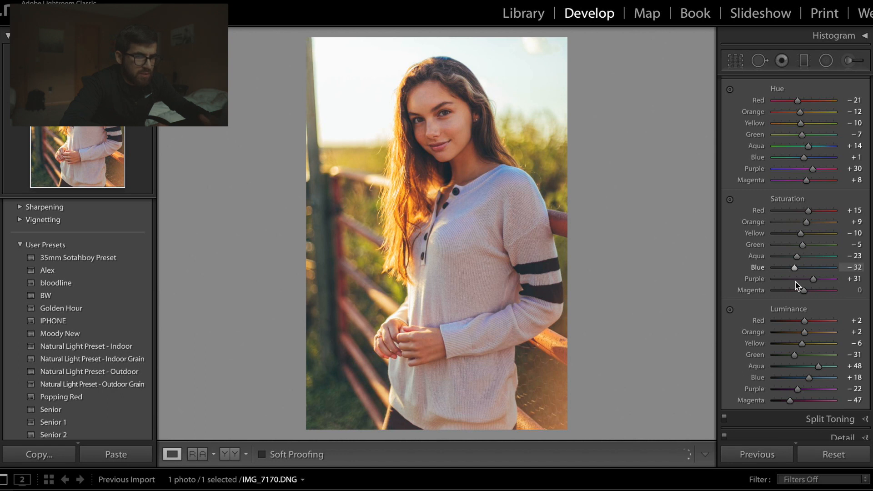
{"action": "left_click_drag", "start_coordinate": [797, 286], "coordinate": [795, 281]}
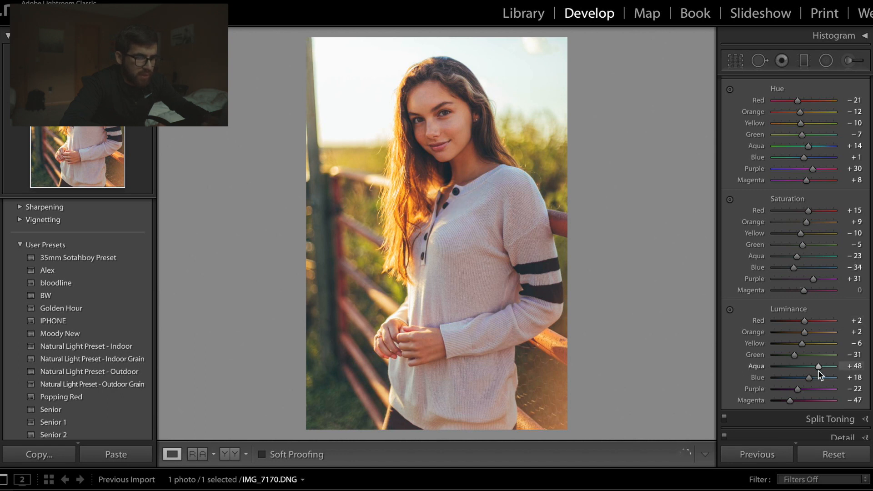
{"action": "mouse_move", "coordinate": [810, 378]}
{"action": "left_mouse_down"}
{"action": "mouse_move", "coordinate": [794, 380]}
{"action": "mouse_move", "coordinate": [816, 390]}
{"action": "left_mouse_up"}
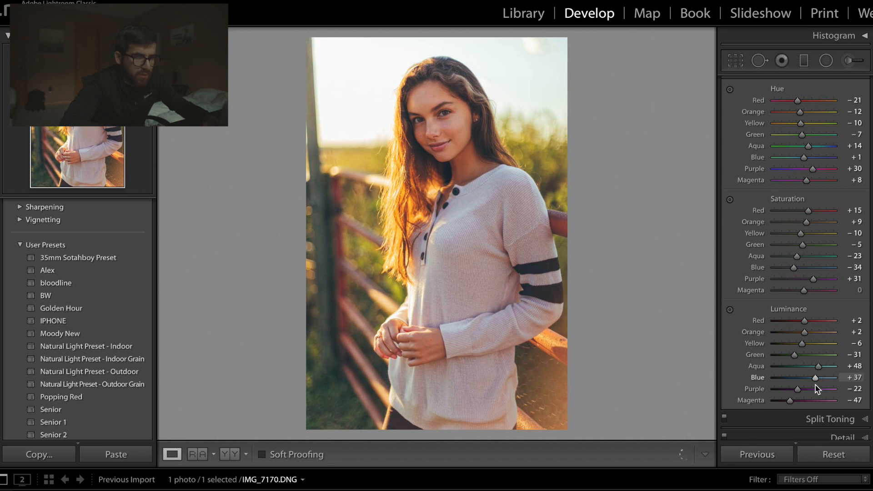
{"action": "key", "text": "backslash"}
{"action": "key", "text": "backslash"}
{"action": "key", "text": "backslash"}
{"action": "key", "text": "backslash"}
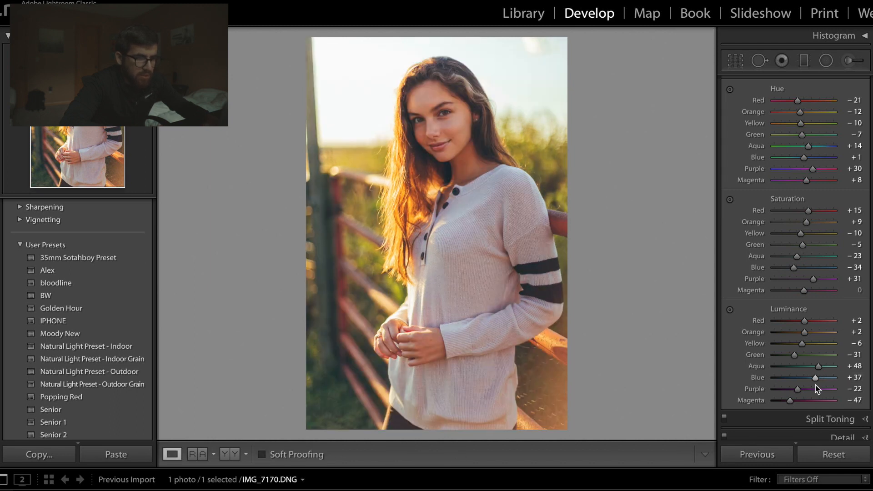
{"action": "mouse_move", "coordinate": [797, 160]}
{"action": "left_mouse_down"}
{"action": "mouse_move", "coordinate": [787, 159]}
{"action": "mouse_move", "coordinate": [810, 161]}
{"action": "left_mouse_up"}
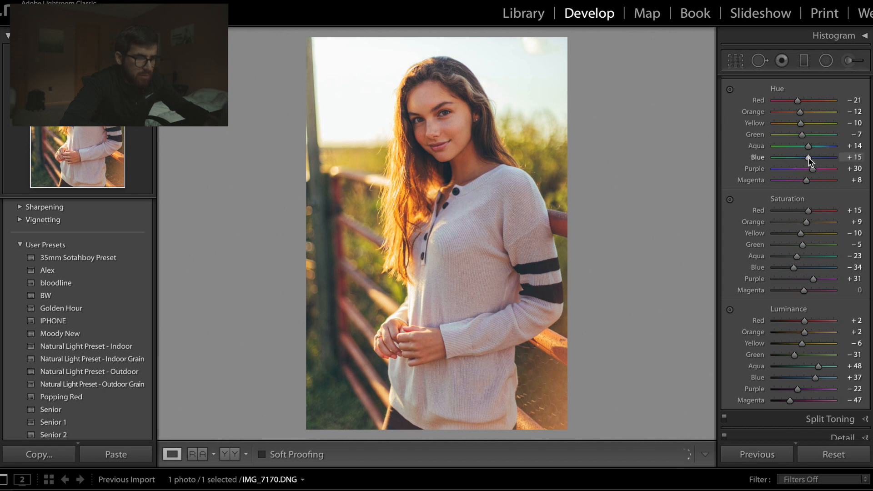
{"action": "left_click_drag", "start_coordinate": [799, 160], "coordinate": [802, 160]}
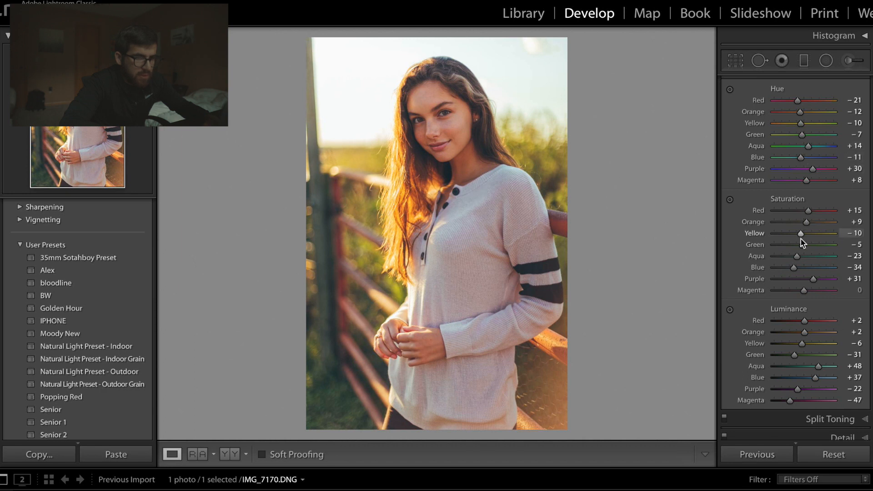
- Adjust the greens to luminance −62, saturation +14 and hue −44
{"action": "mouse_move", "coordinate": [786, 358]}
{"action": "left_mouse_down"}
{"action": "mouse_move", "coordinate": [777, 359]}
{"action": "mouse_move", "coordinate": [785, 358]}
{"action": "left_mouse_up"}
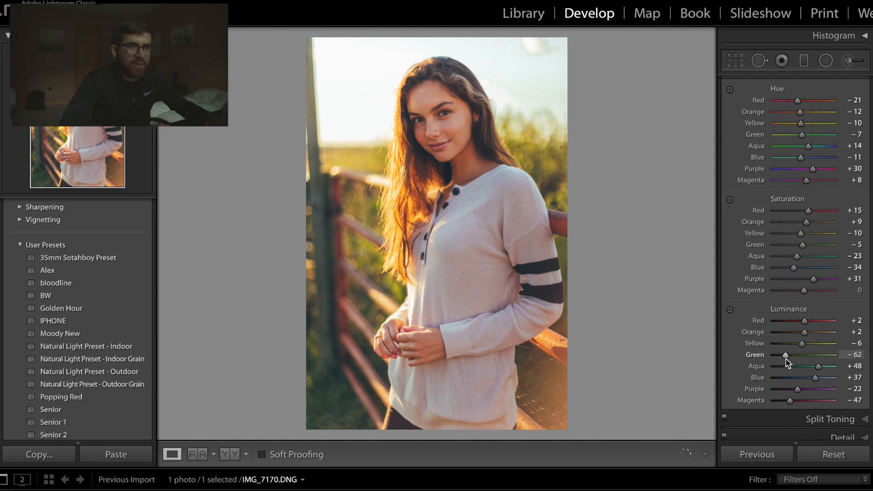
{"action": "left_click_drag", "start_coordinate": [803, 245], "coordinate": [818, 245]}
{"action": "left_click_drag", "start_coordinate": [818, 246], "coordinate": [808, 245]}
{"action": "left_click_drag", "start_coordinate": [802, 135], "coordinate": [790, 136]}
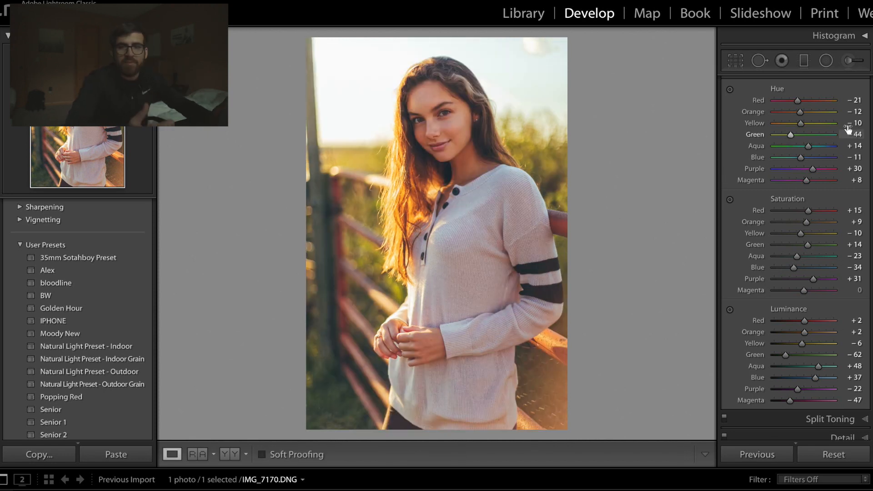
{"action": "scroll", "coordinate": [848, 129], "scroll_direction": "down", "scroll_amount": 1}
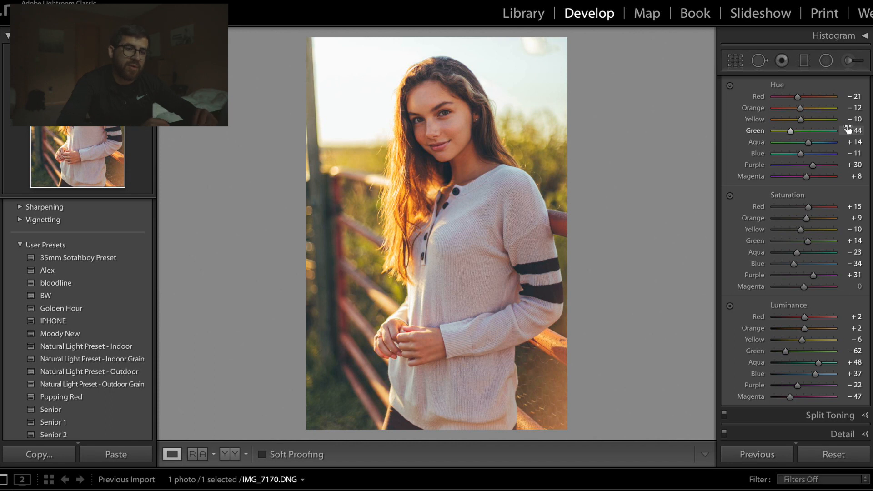
{"action": "scroll", "coordinate": [848, 129], "scroll_direction": "down", "scroll_amount": 5}
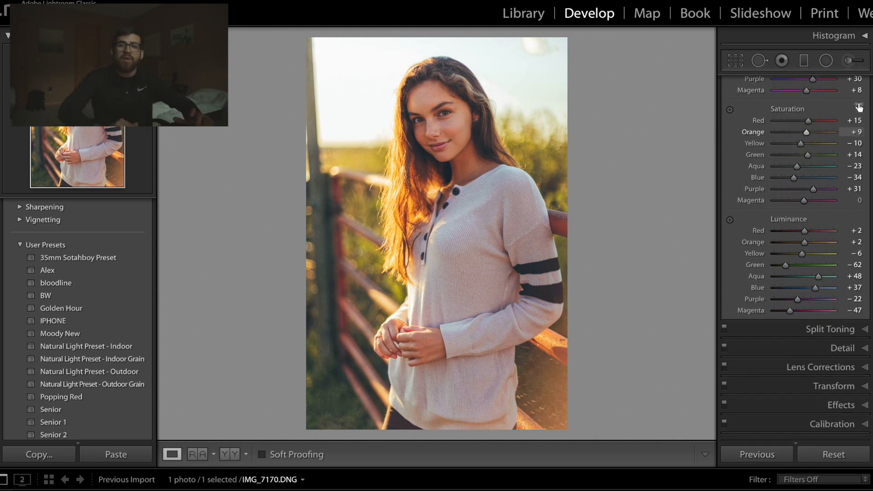
{"action": "scroll", "coordinate": [857, 104], "scroll_direction": "up", "scroll_amount": 7}
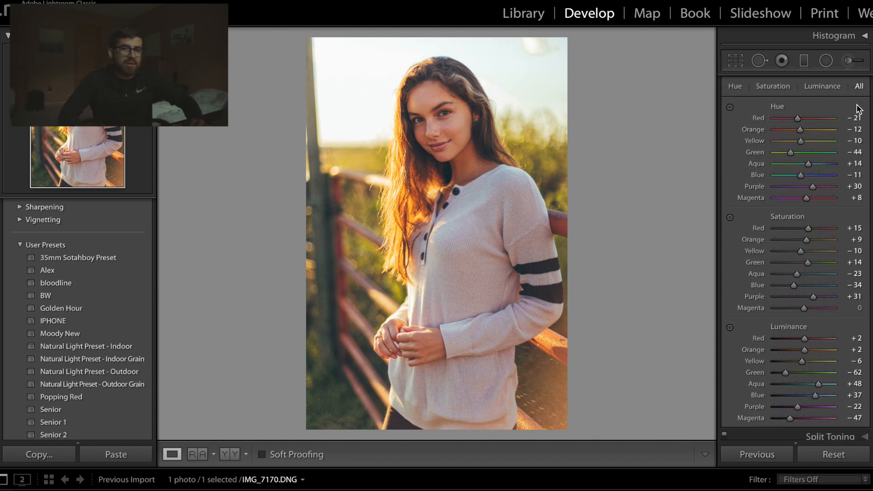
- Examine the edited portrait from the face down to the sweater and hands at closer and wider magnifications
{"action": "left_click", "coordinate": [865, 80]}
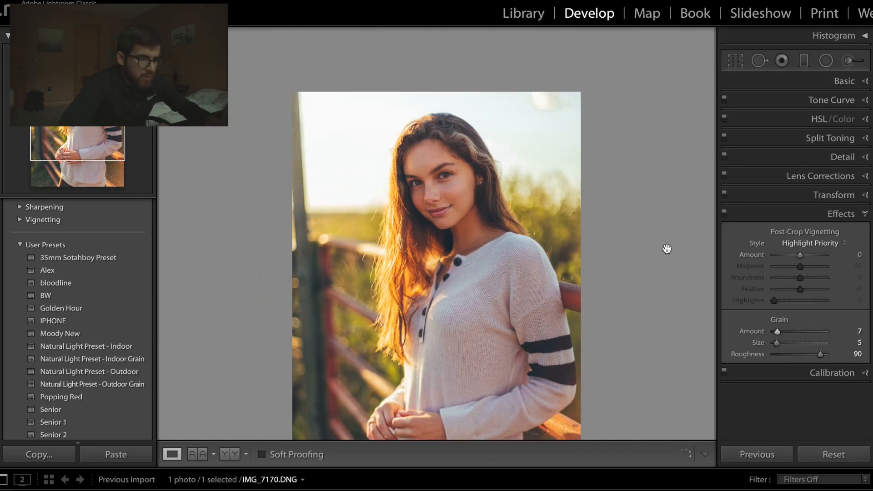
{"action": "scroll", "coordinate": [667, 249], "scroll_direction": "down", "scroll_amount": 5}
{"action": "key", "text": "super+minus"}
{"action": "key", "text": "super+equal"}
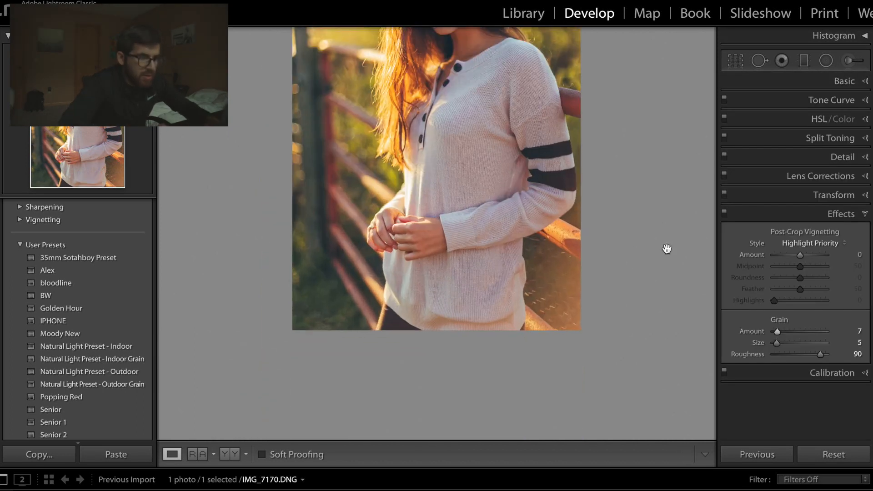
{"action": "key", "text": "super+minus"}
{"action": "key", "text": "super+equal"}
{"action": "scroll", "coordinate": [679, 227], "scroll_direction": "up", "scroll_amount": 5}
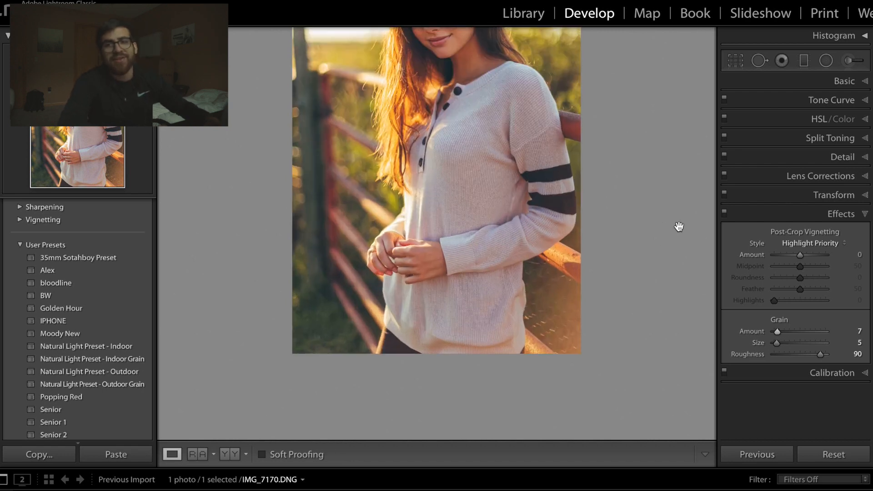
{"action": "key", "text": "super+minus"}
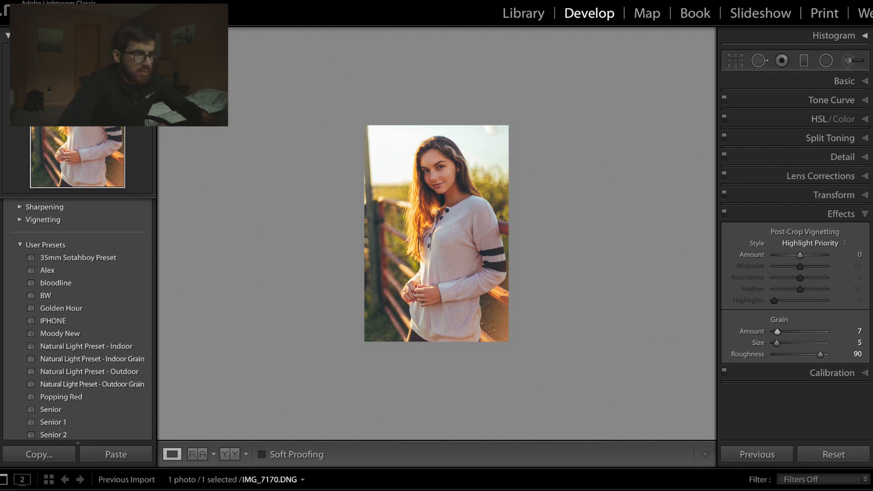
- Flip the portrait horizontally, inspect the mirrored composition up close, and undo the flip
{"action": "left_click", "coordinate": [213, 0]}
{"action": "left_click", "coordinate": [258, 120]}
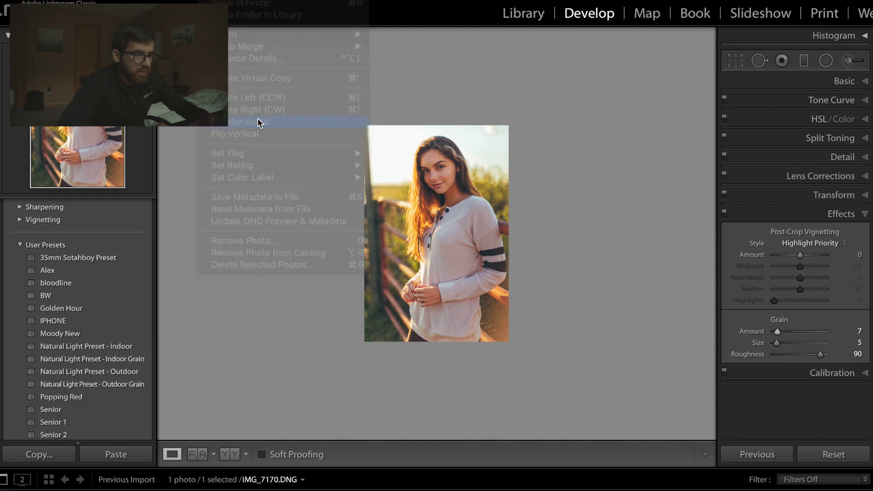
{"action": "key", "text": "z"}
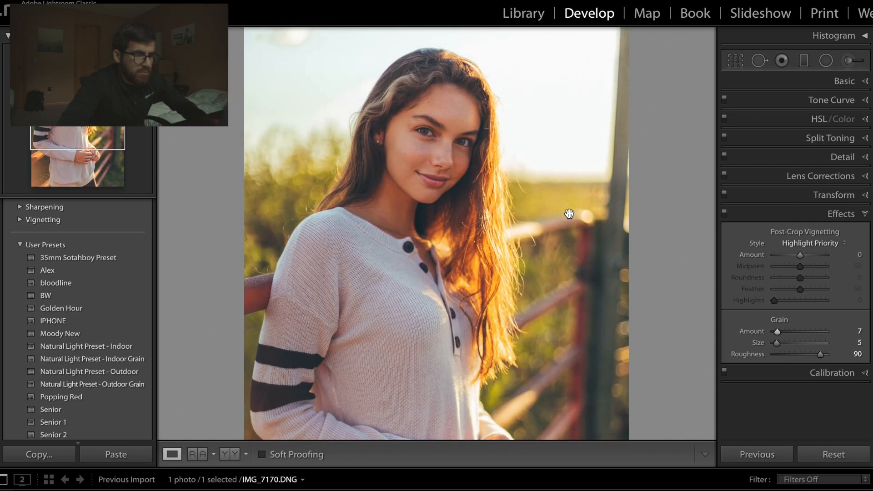
{"action": "key", "text": "z"}
{"action": "key", "text": "ctrl+z"}
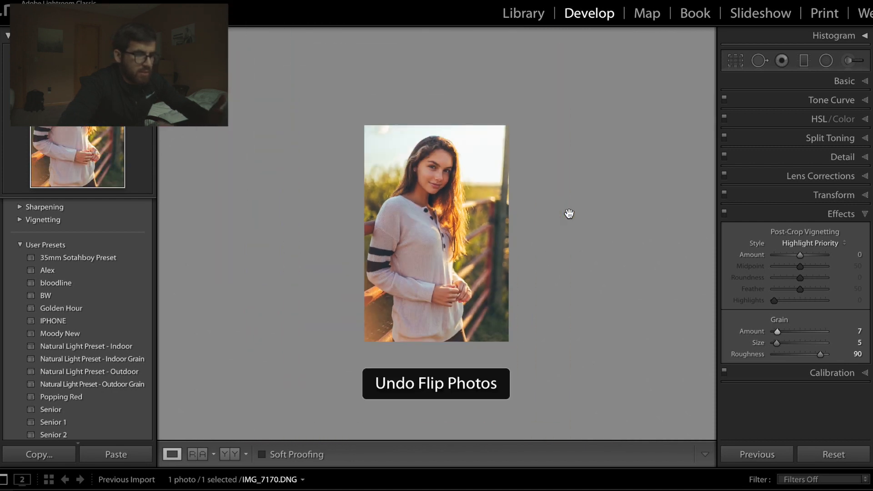
- Compare the edited portrait with its original version and inspect the subject up close
{"action": "key", "text": "backslash"}
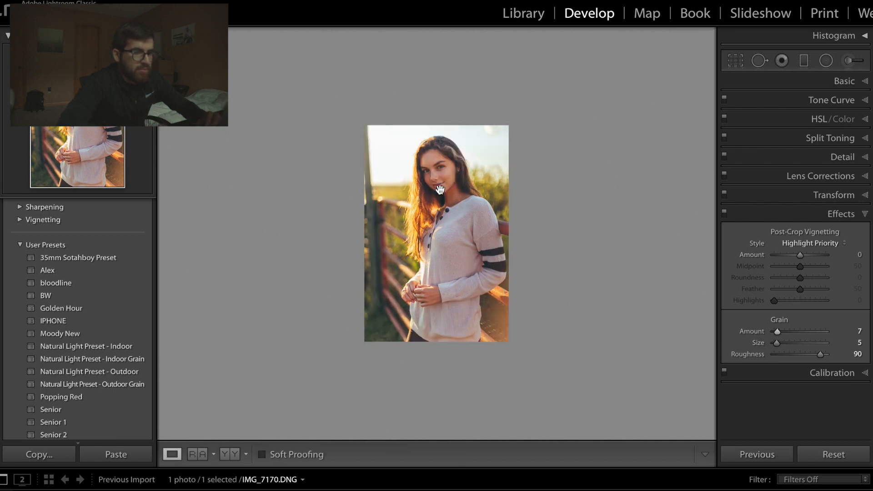
{"action": "key", "text": "backslash"}
{"action": "left_click", "coordinate": [439, 190]}
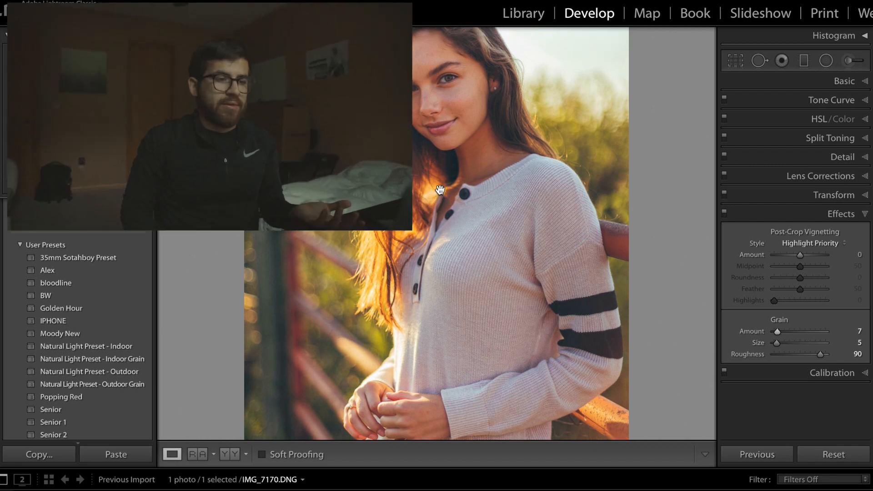